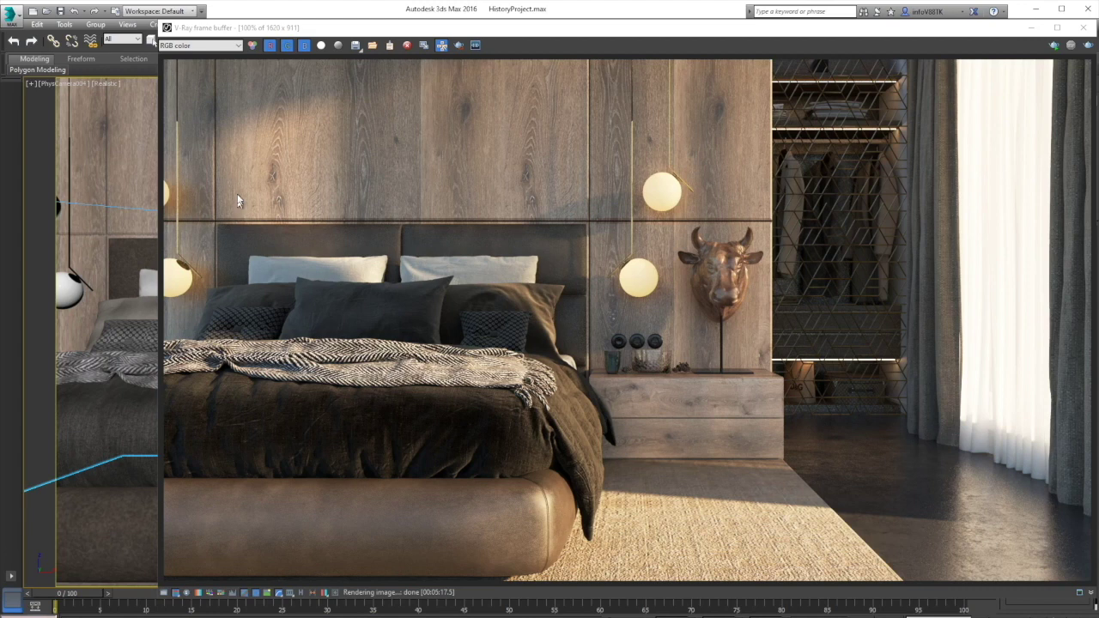
Point render history to Desktop\History and save the 1620 x 911 bedroom render as its first entry.
{"action": "left_click", "coordinate": [301, 593]}
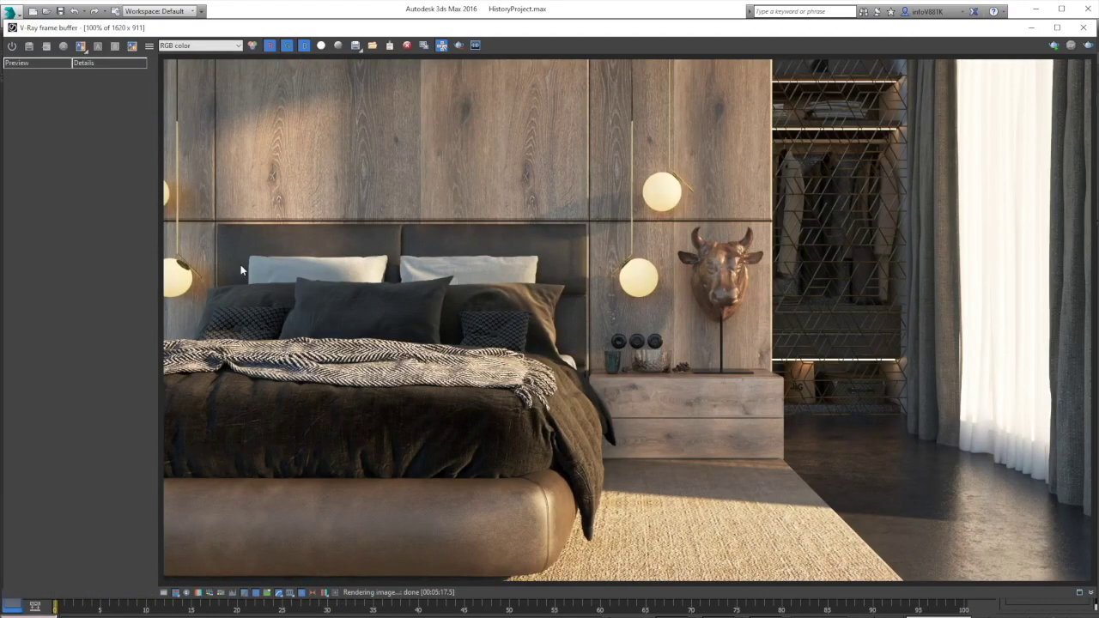
{"action": "left_click", "coordinate": [14, 46]}
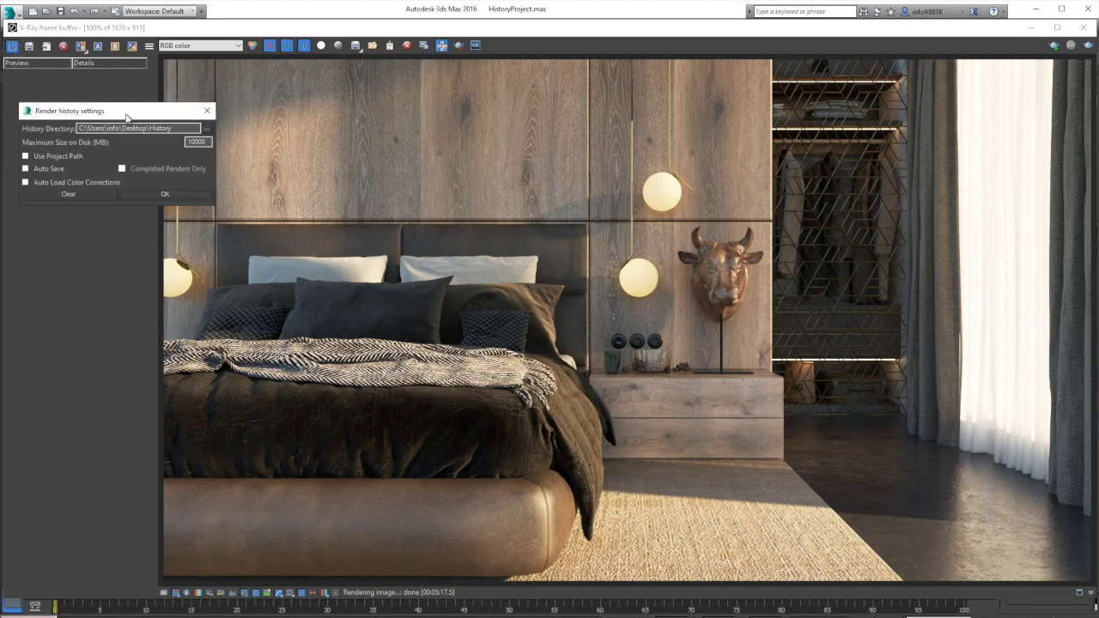
{"action": "left_click", "coordinate": [206, 131]}
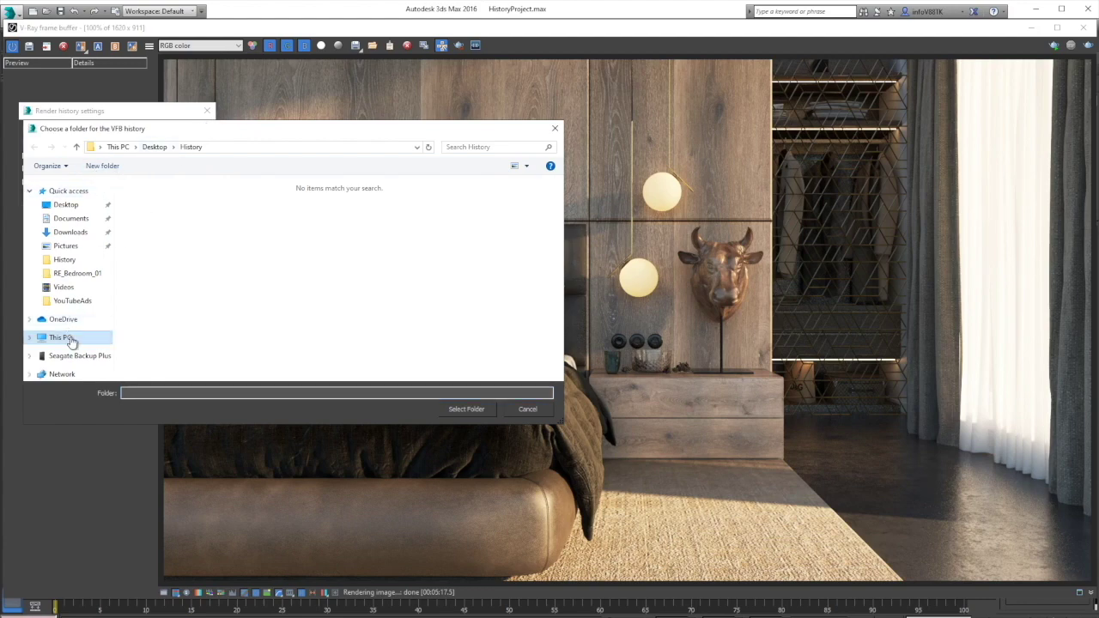
{"action": "left_click", "coordinate": [479, 409]}
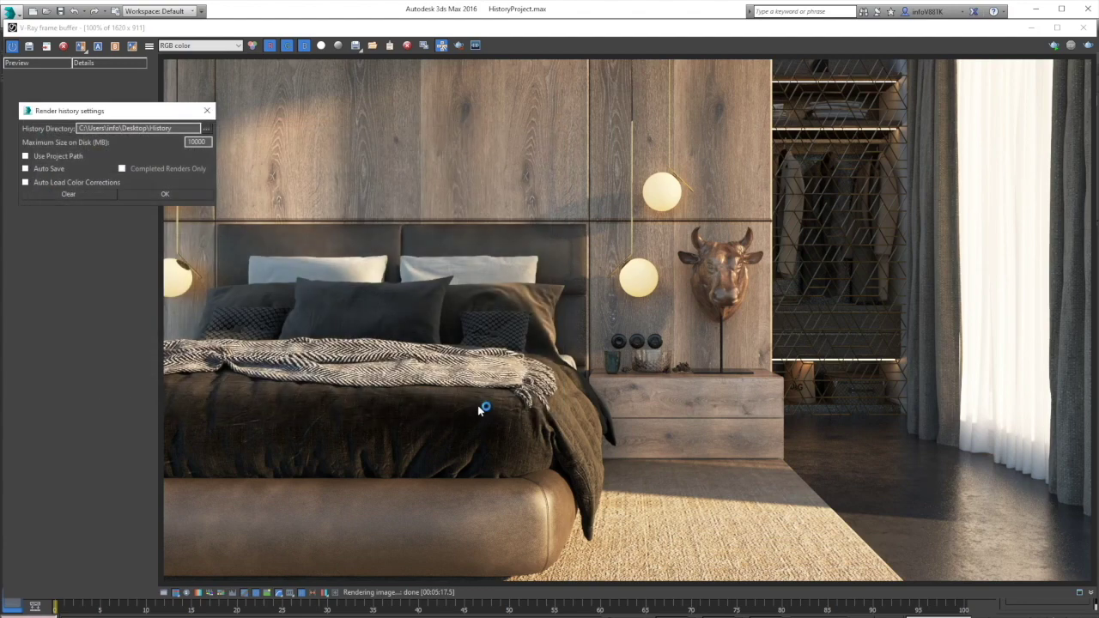
{"action": "left_click", "coordinate": [176, 196]}
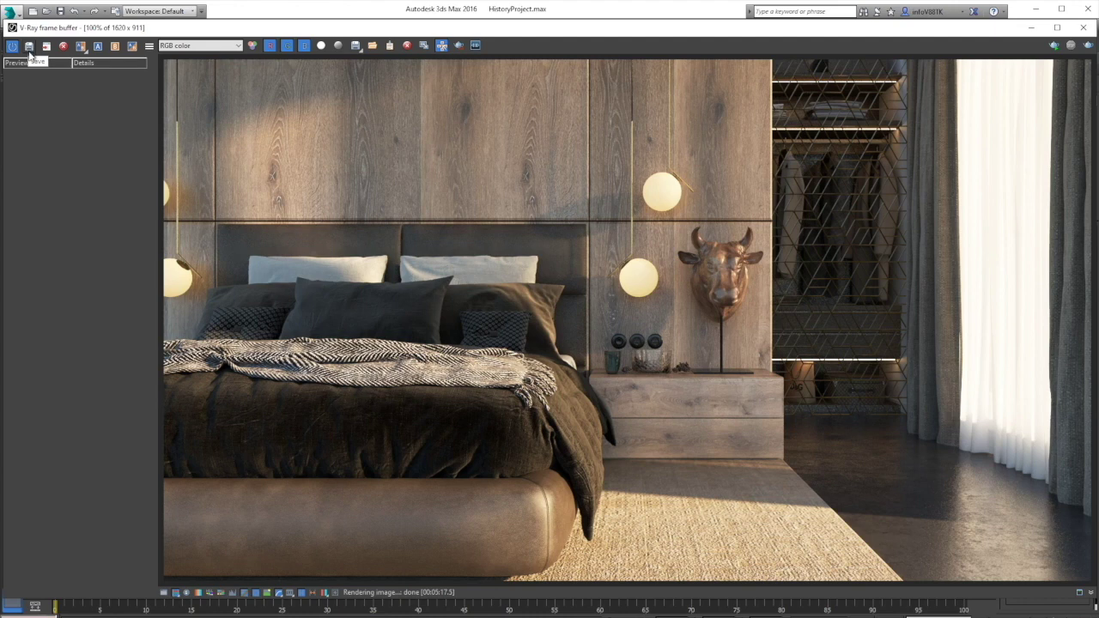
{"action": "left_click", "coordinate": [29, 49]}
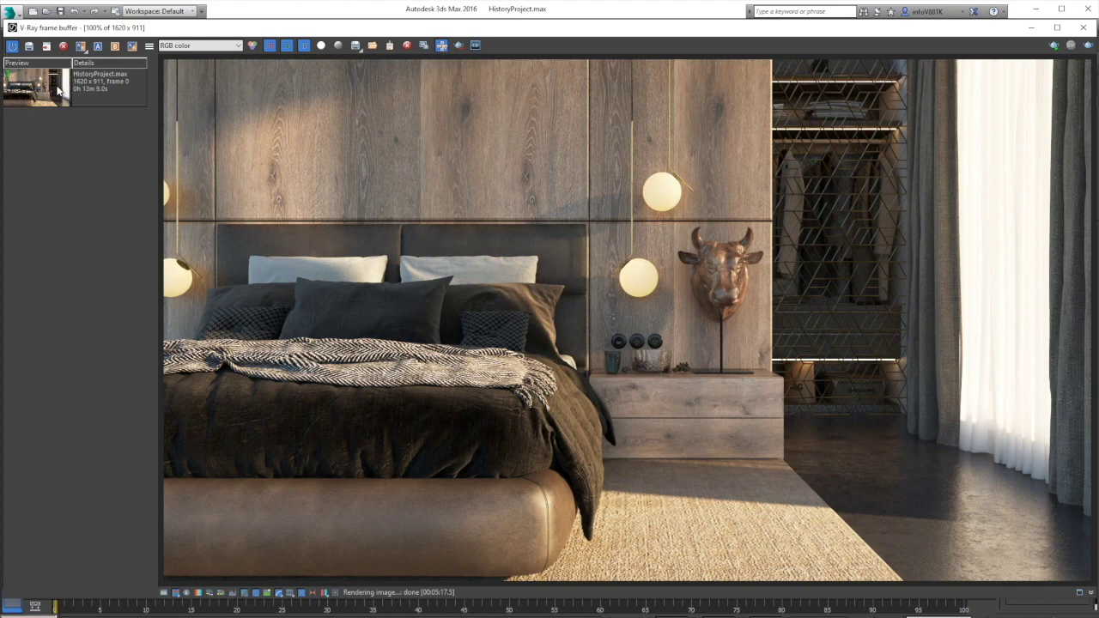
{"action": "left_click", "coordinate": [1084, 28]}
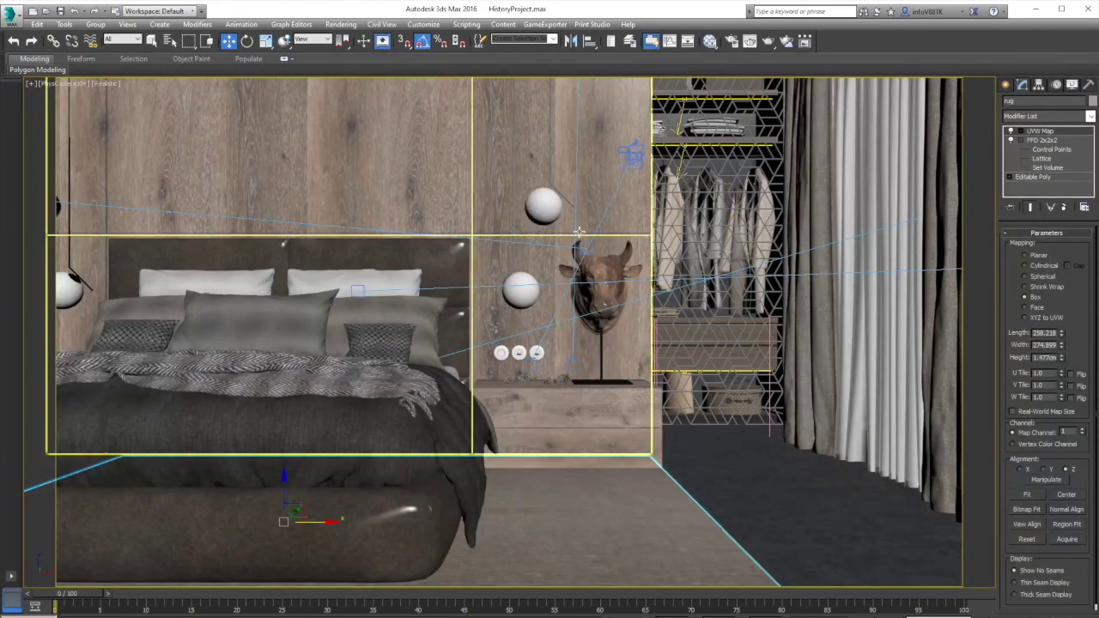
Pick the wall material into the Slate Material Editor and swap its bitmap from wood light.jpg to wood dark.jpg.
{"action": "key", "text": "m"}
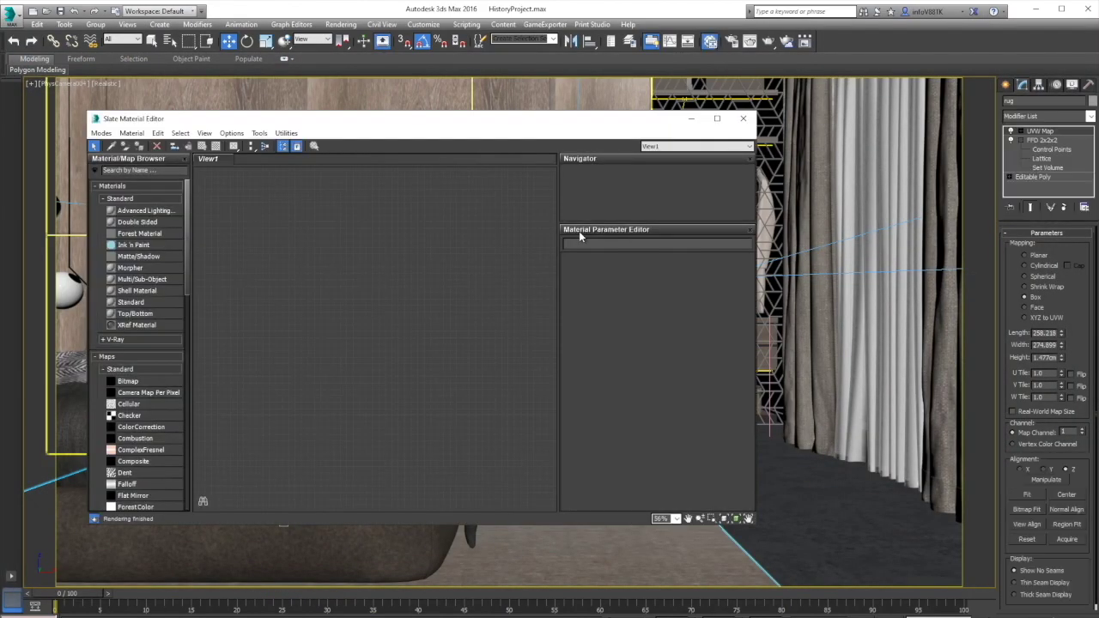
{"action": "left_click_drag", "start_coordinate": [343, 127], "coordinate": [684, 158]}
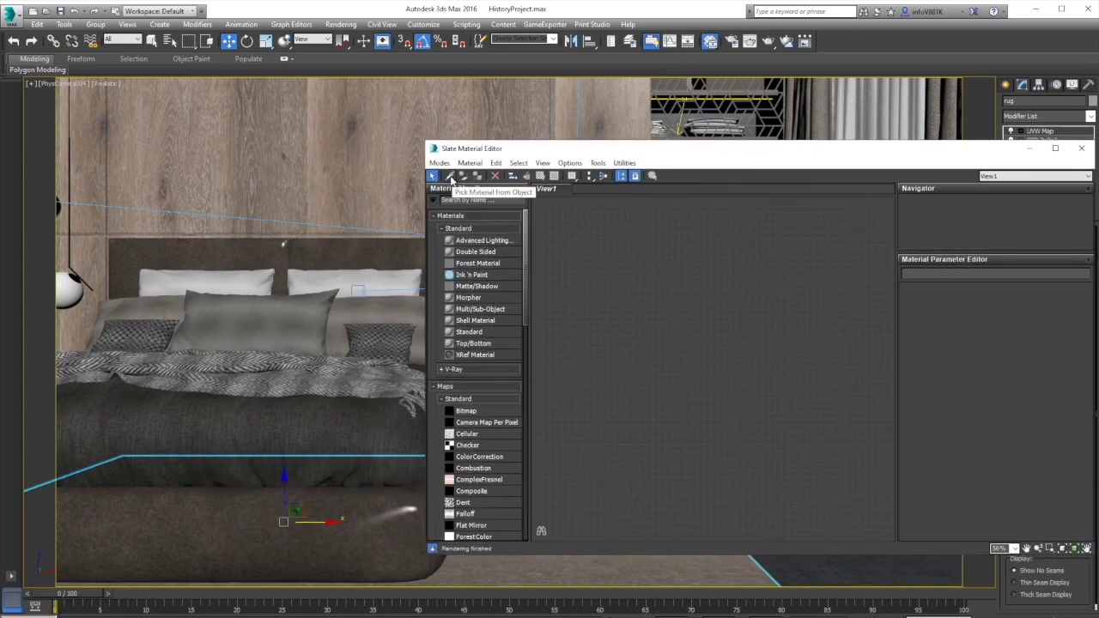
{"action": "left_click", "coordinate": [450, 176]}
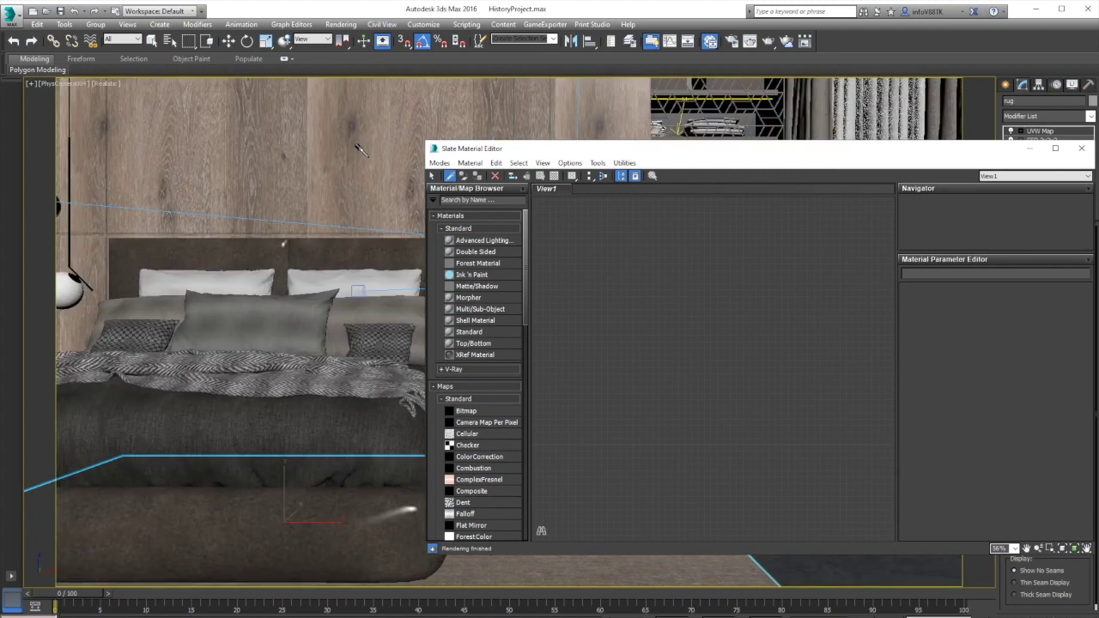
{"action": "left_click", "coordinate": [359, 149]}
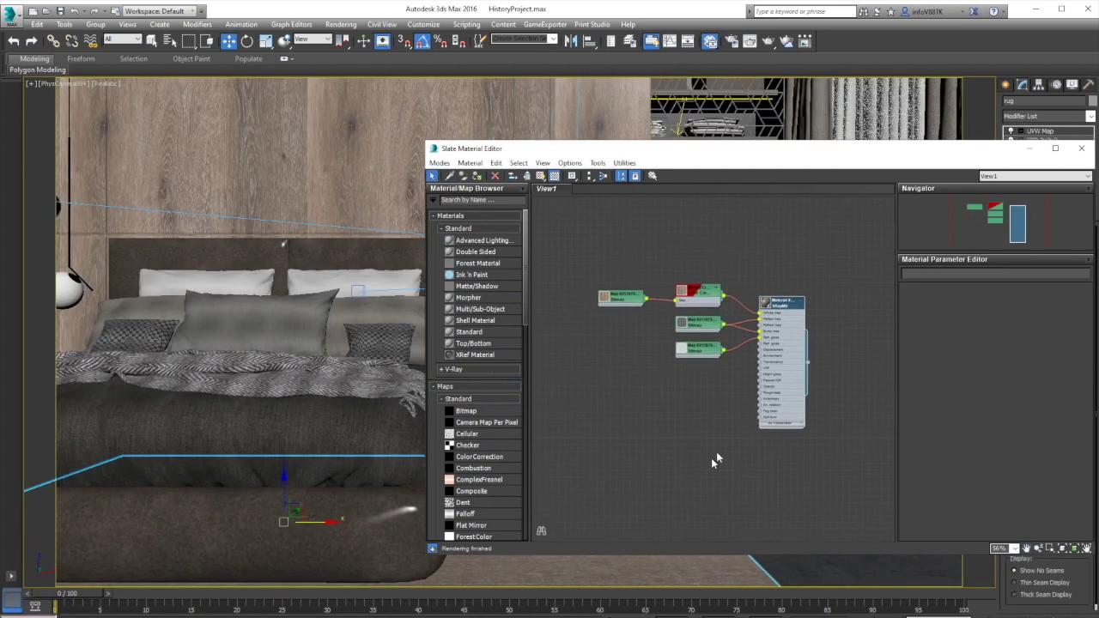
{"action": "scroll", "coordinate": [591, 410], "scroll_direction": "up", "scroll_amount": 3}
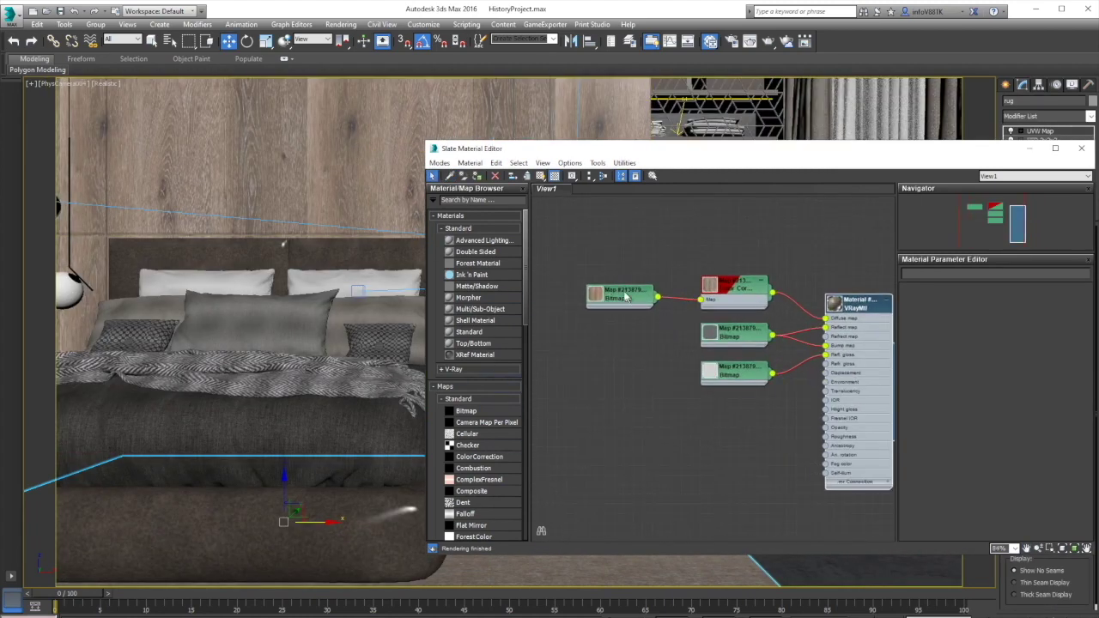
{"action": "double_click", "coordinate": [620, 298]}
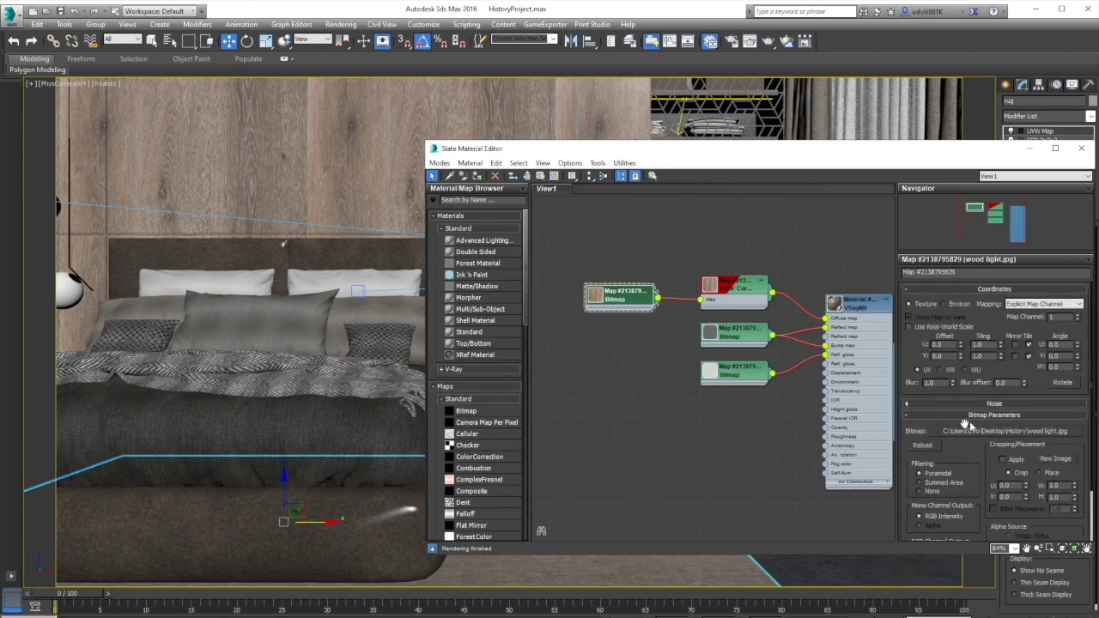
{"action": "left_click", "coordinate": [967, 431]}
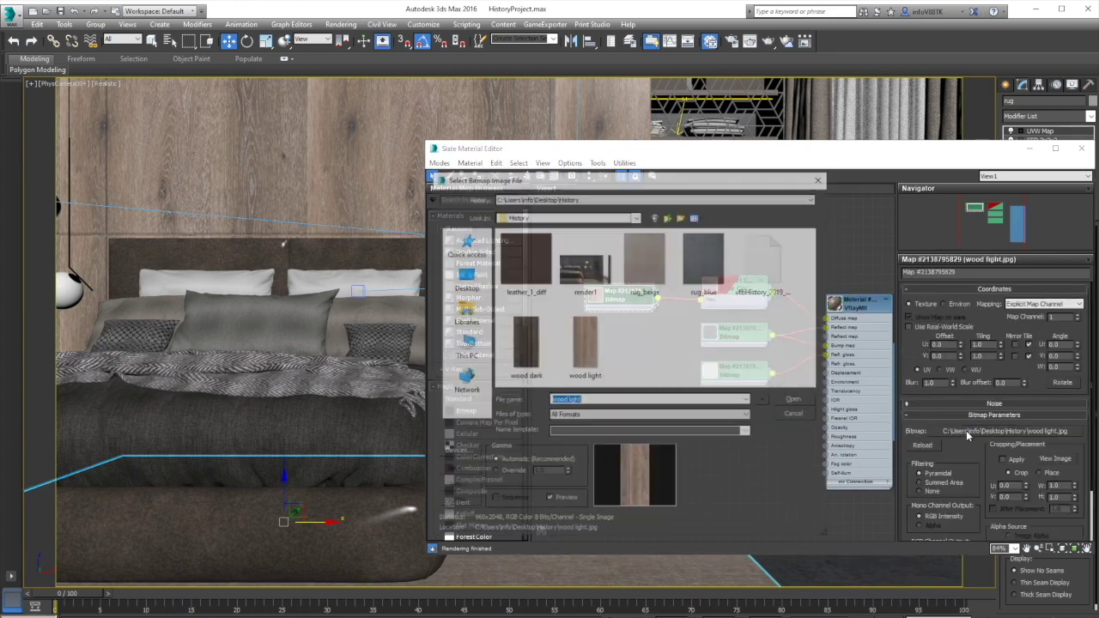
{"action": "left_click", "coordinate": [528, 343]}
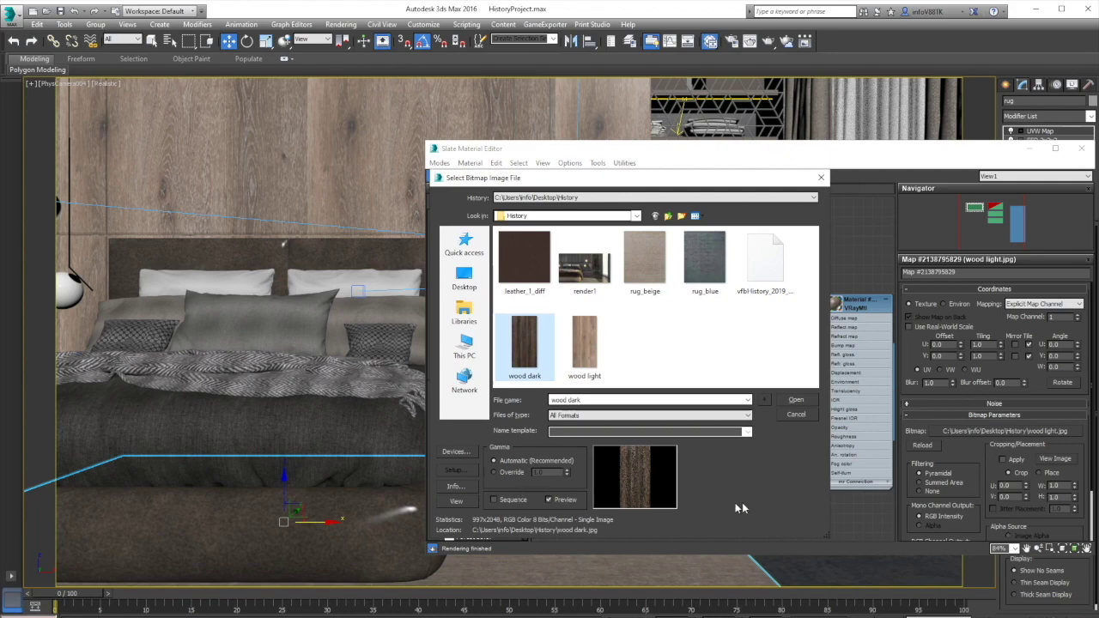
{"action": "left_click", "coordinate": [792, 402]}
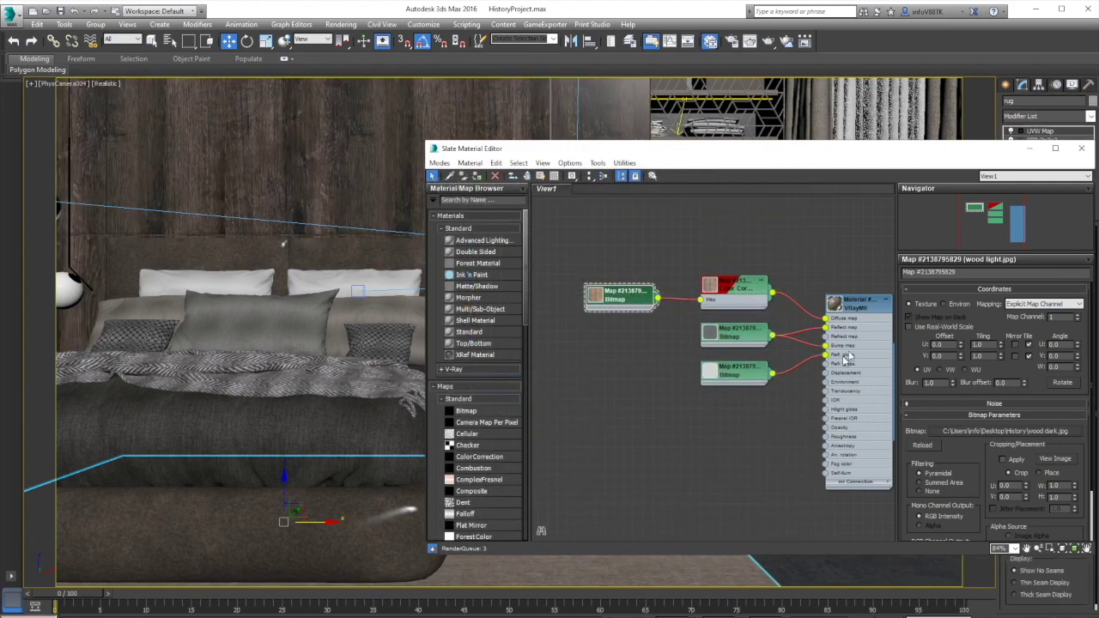
{"action": "left_click", "coordinate": [1080, 149]}
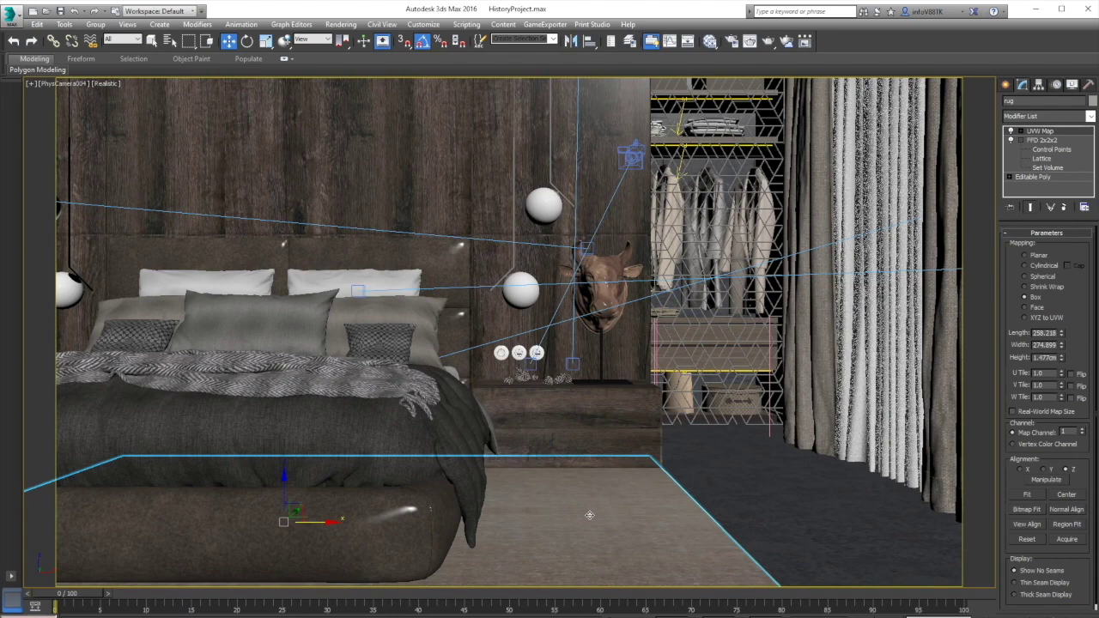
Set Area to Render to Region, frame the wall and bed, and render that region.
{"action": "left_click", "coordinate": [336, 24]}
{"action": "left_click", "coordinate": [364, 78]}
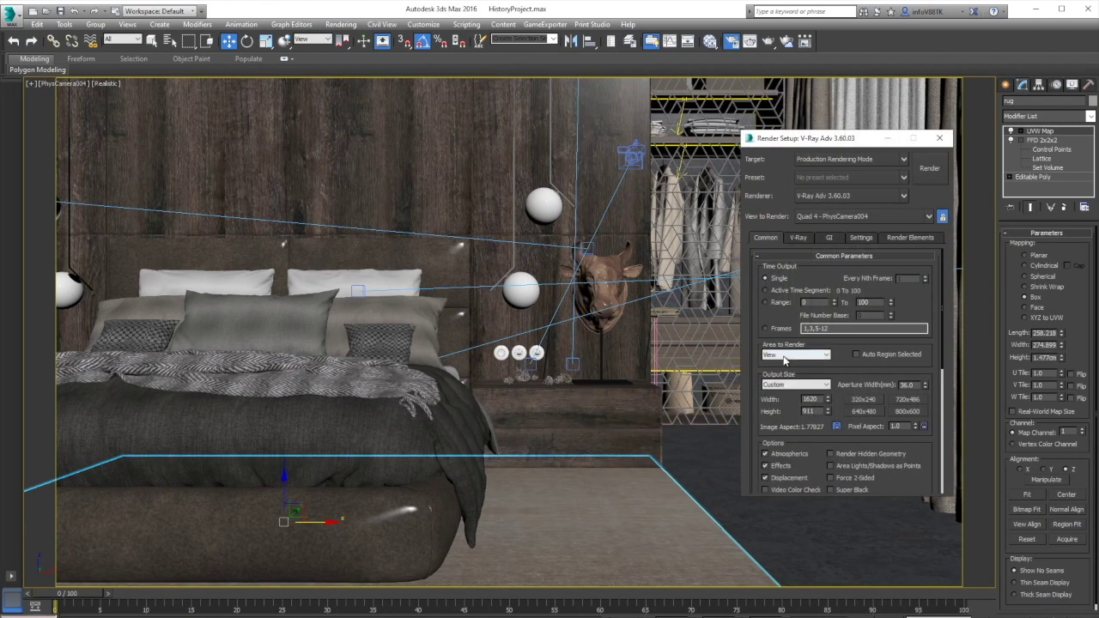
{"action": "left_click", "coordinate": [804, 355]}
{"action": "left_click", "coordinate": [778, 383]}
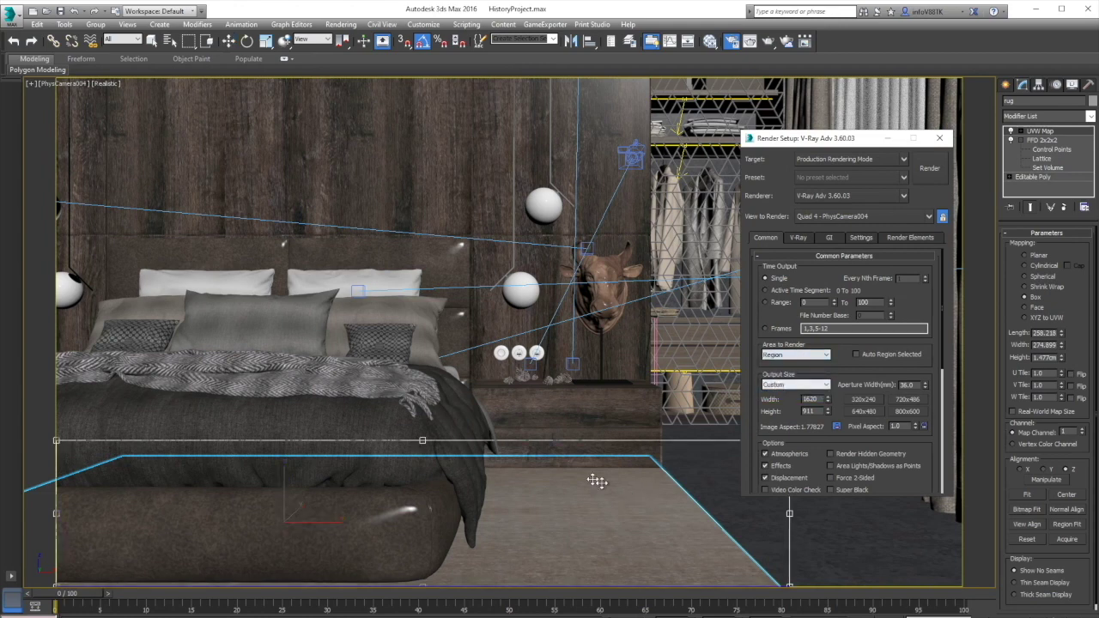
{"action": "left_click_drag", "start_coordinate": [473, 484], "coordinate": [411, 100]}
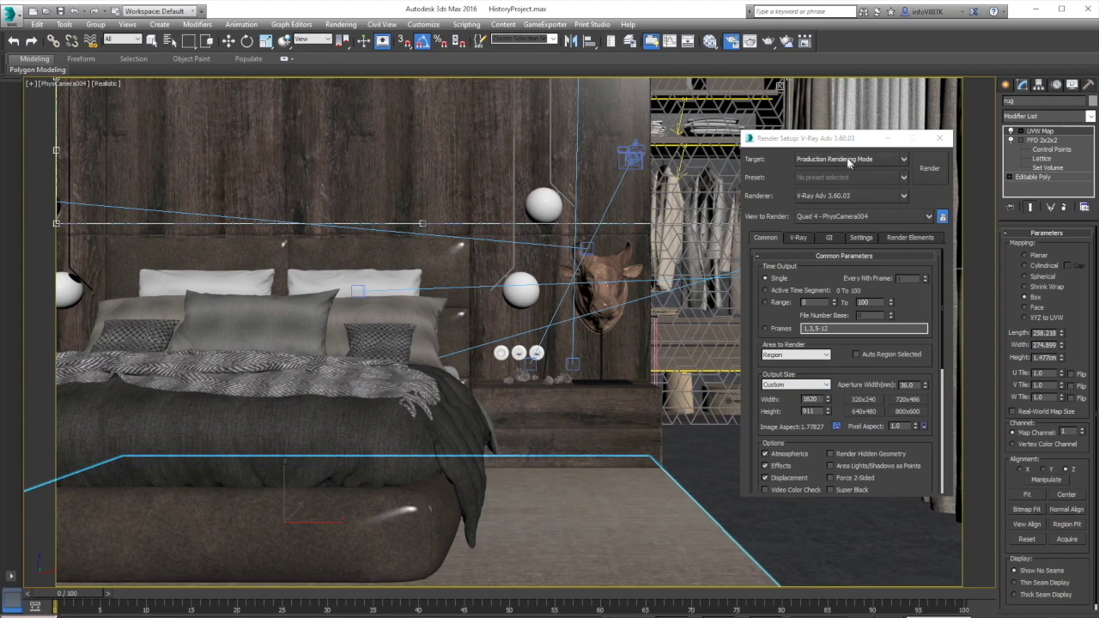
{"action": "left_click_drag", "start_coordinate": [850, 139], "coordinate": [917, 375]}
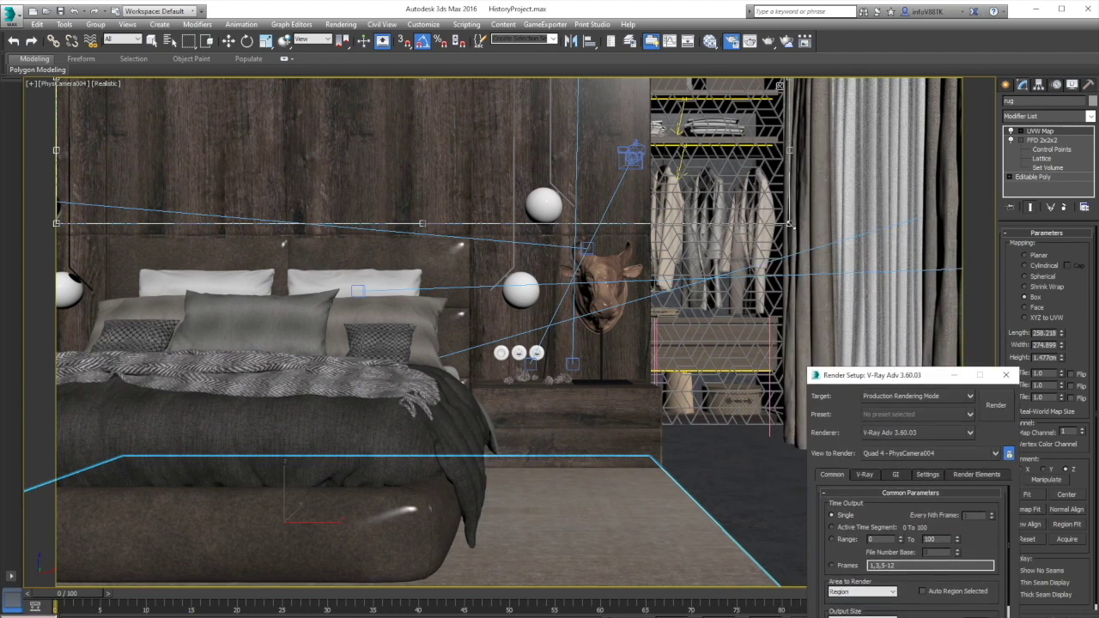
{"action": "left_click_drag", "start_coordinate": [790, 225], "coordinate": [668, 478]}
{"action": "left_click_drag", "start_coordinate": [913, 375], "coordinate": [915, 154]}
{"action": "left_click", "coordinate": [1007, 155]}
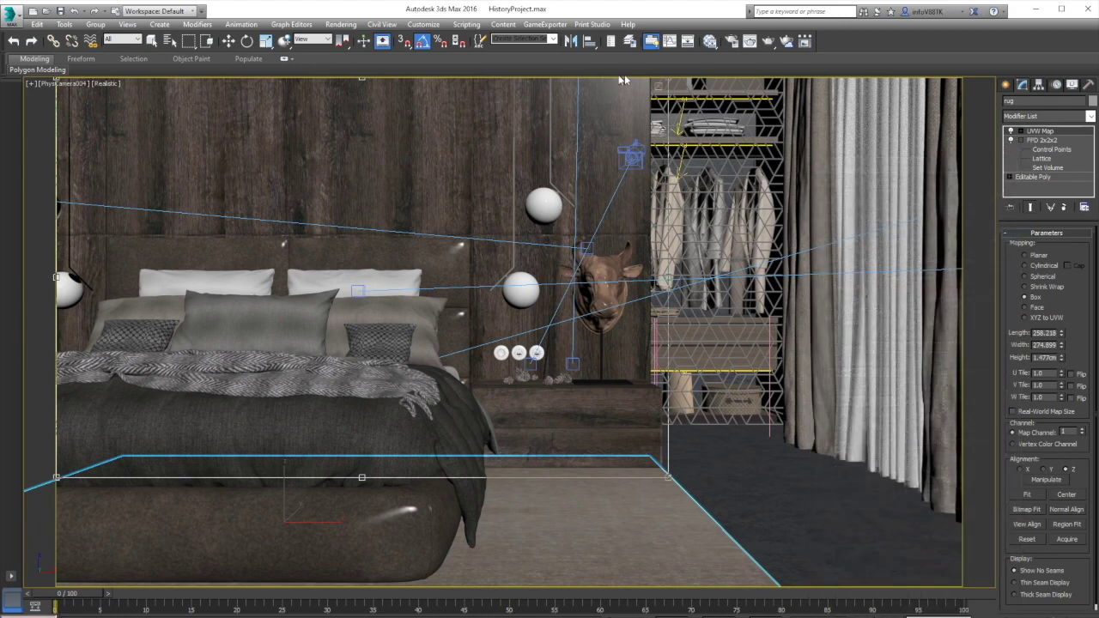
{"action": "left_click", "coordinate": [768, 43]}
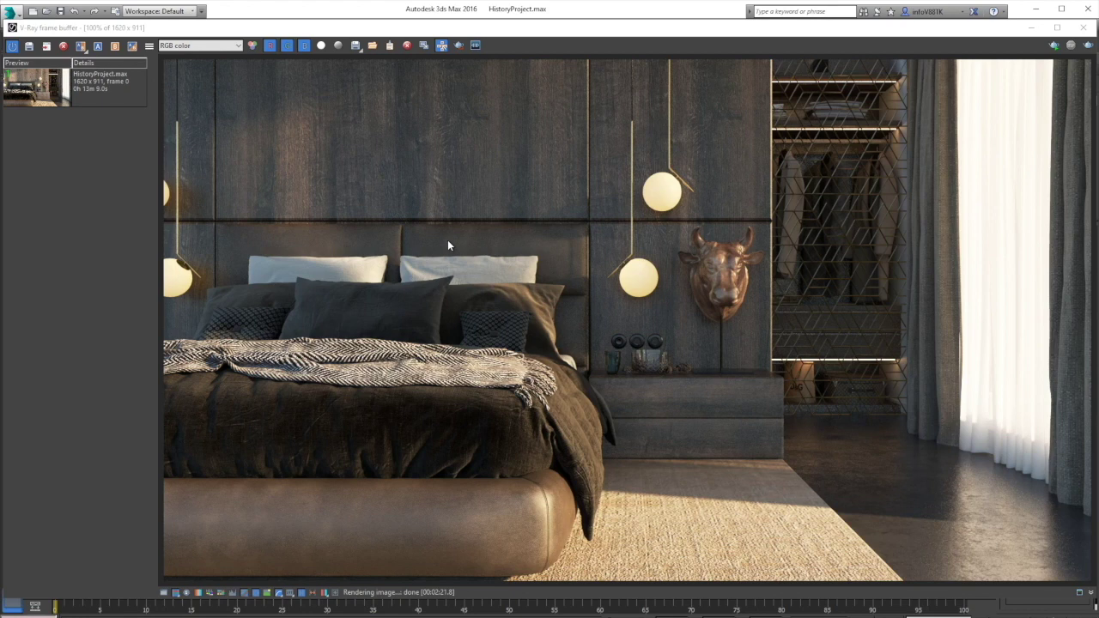
Save the finished dark-wood wall render as the second history entry.
{"action": "left_click", "coordinate": [28, 47]}
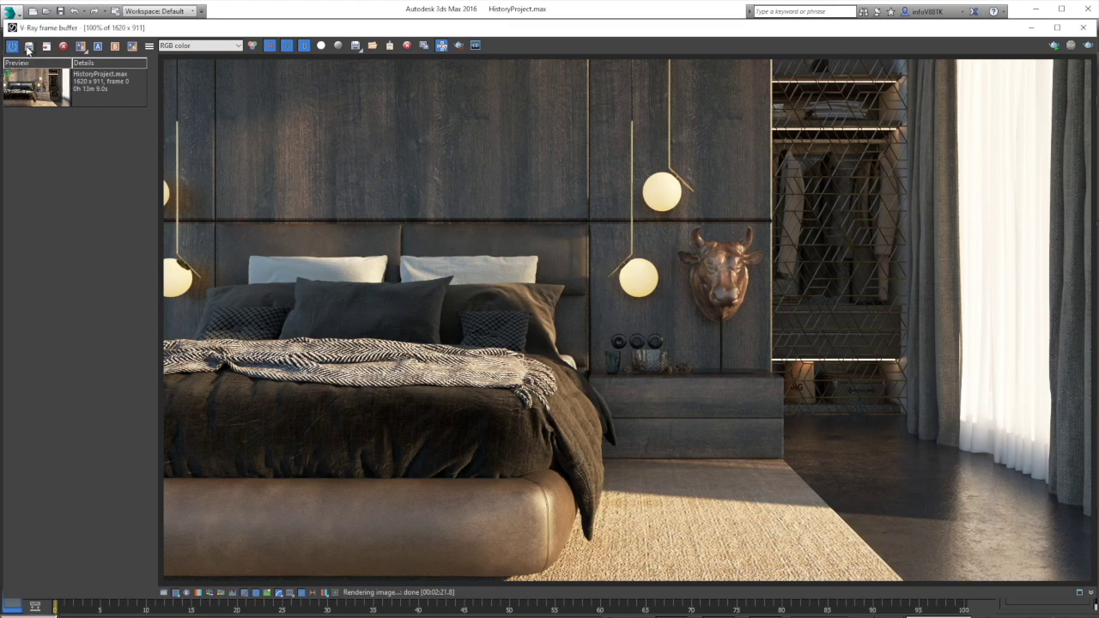
{"action": "left_click", "coordinate": [29, 47]}
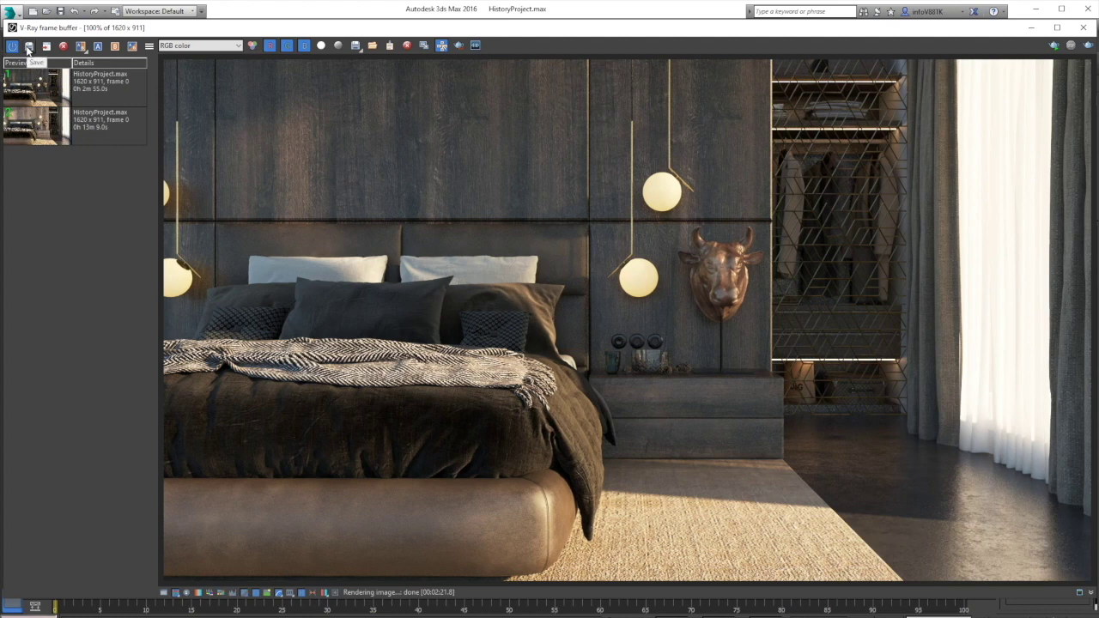
Set the dark-wood render as A and the lighter-wood render as B, compare with the divider, then close the VFB.
{"action": "left_click", "coordinate": [90, 91]}
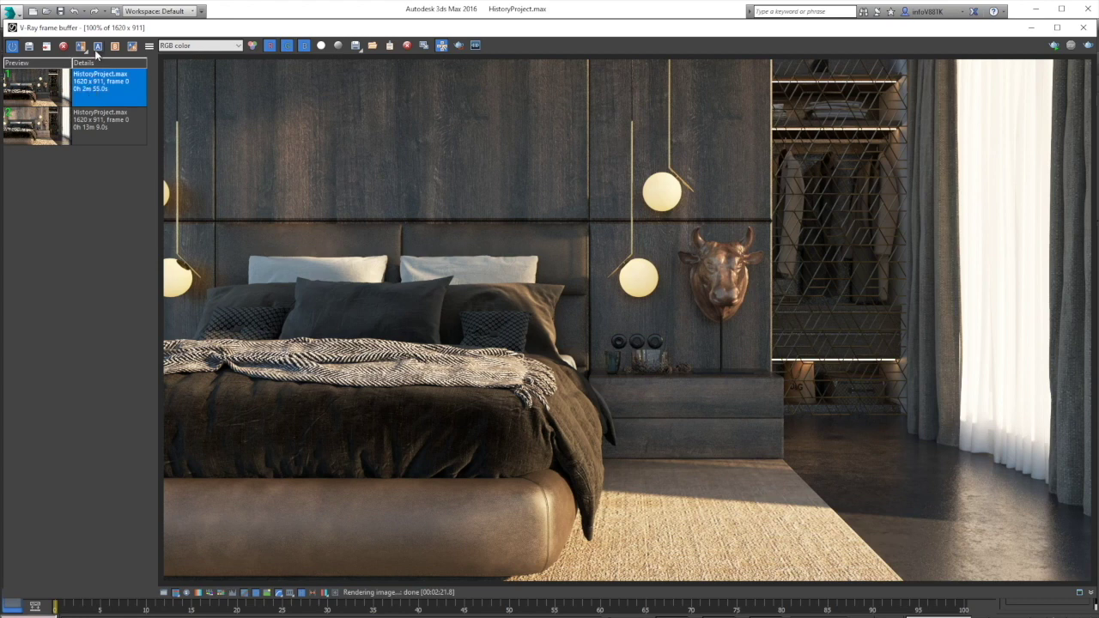
{"action": "left_click", "coordinate": [98, 48]}
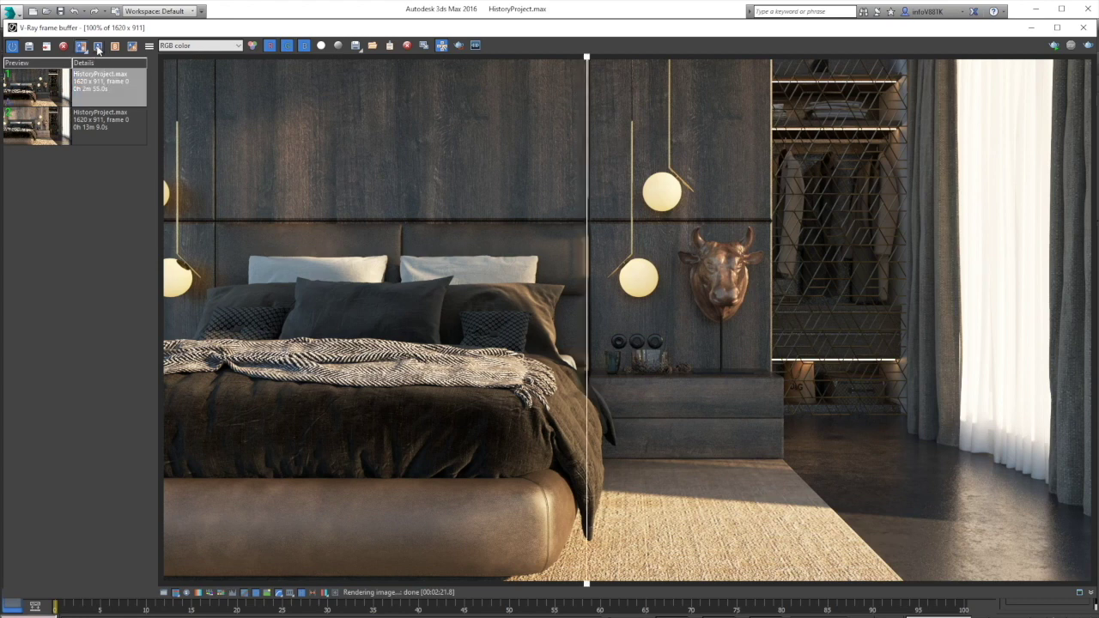
{"action": "left_click", "coordinate": [104, 127]}
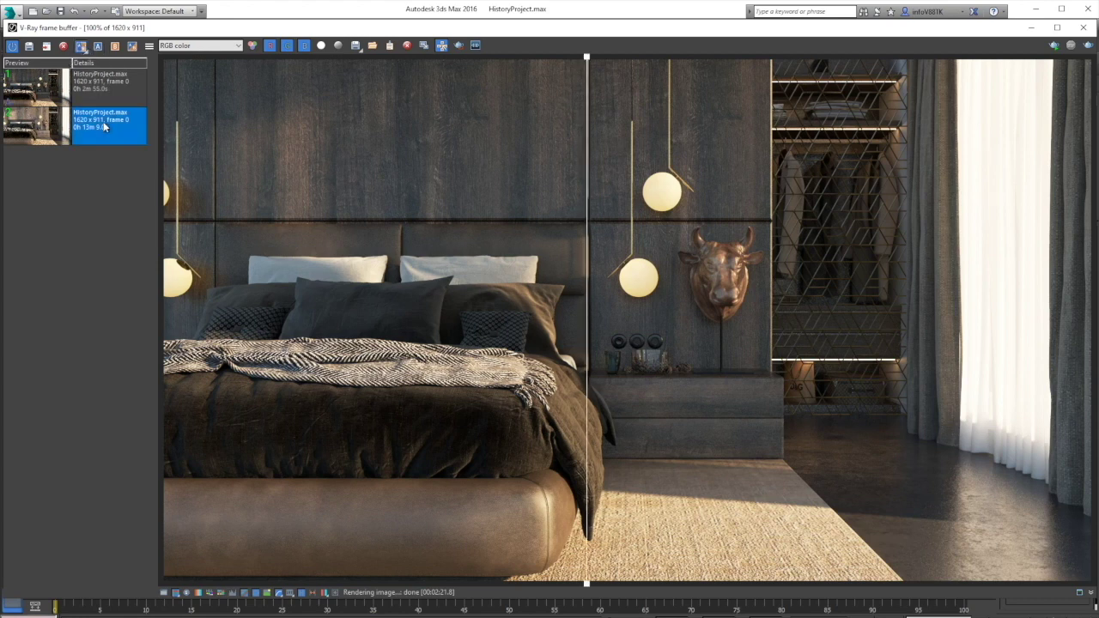
{"action": "left_click", "coordinate": [116, 49]}
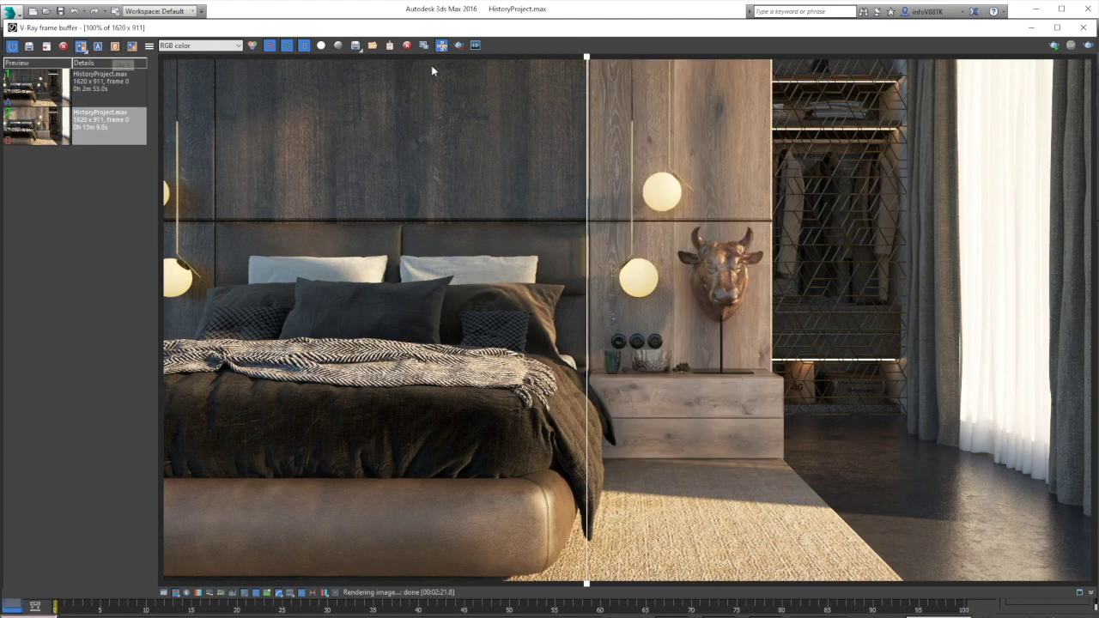
{"action": "left_click_drag", "start_coordinate": [587, 59], "coordinate": [430, 58]}
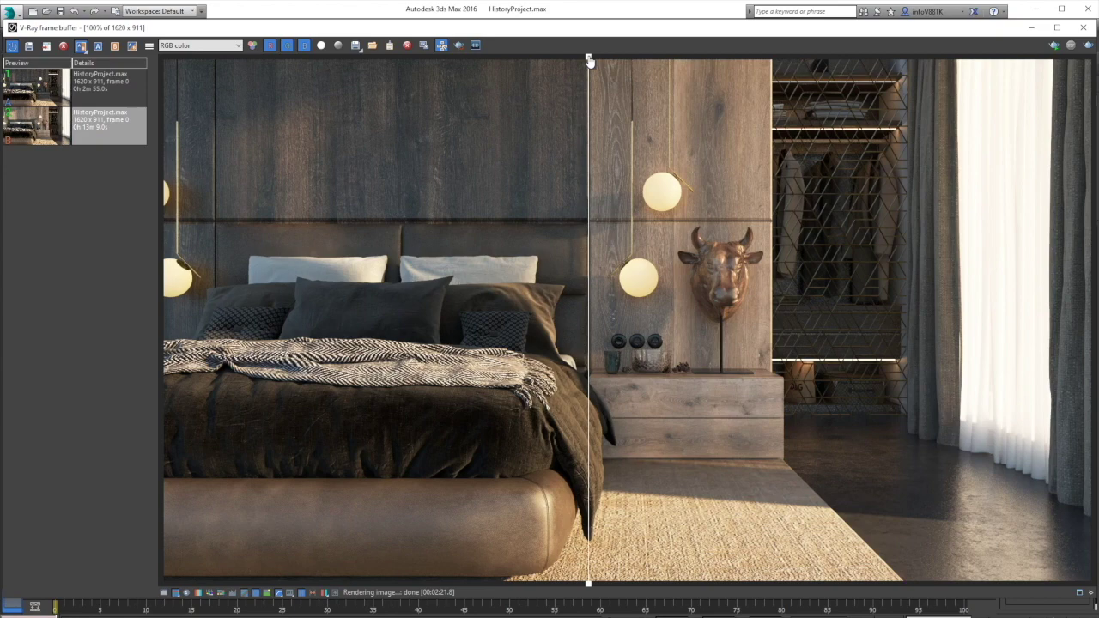
{"action": "left_click", "coordinate": [1084, 28]}
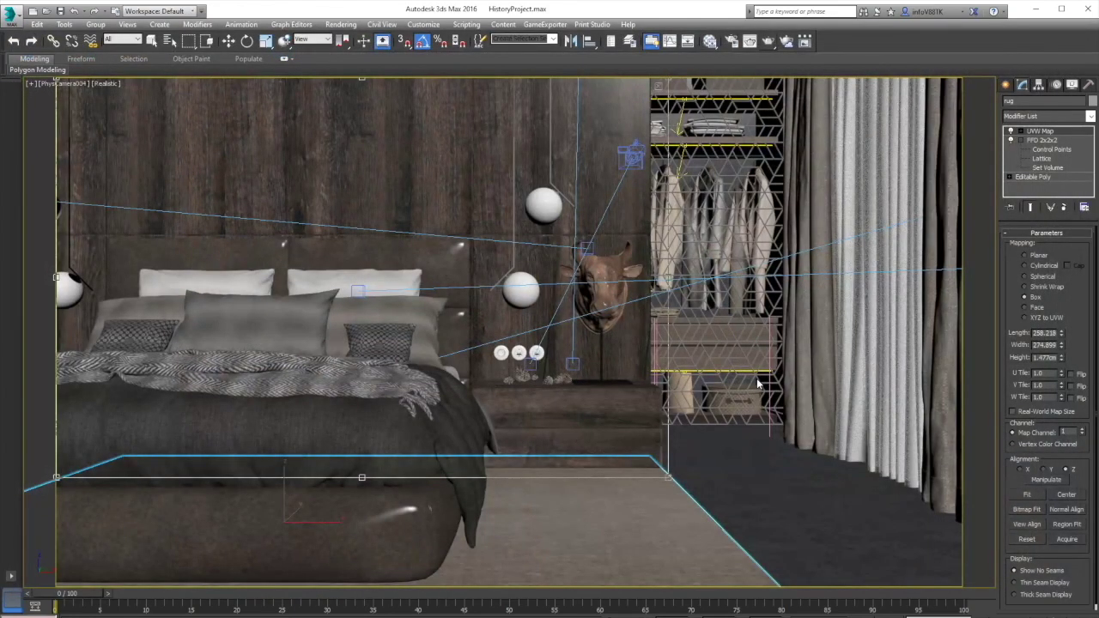
Pick the rug material in the Slate editor and replace its rug_beige.jpg bitmap with rug_blue.jpg.
{"action": "key", "text": "m"}
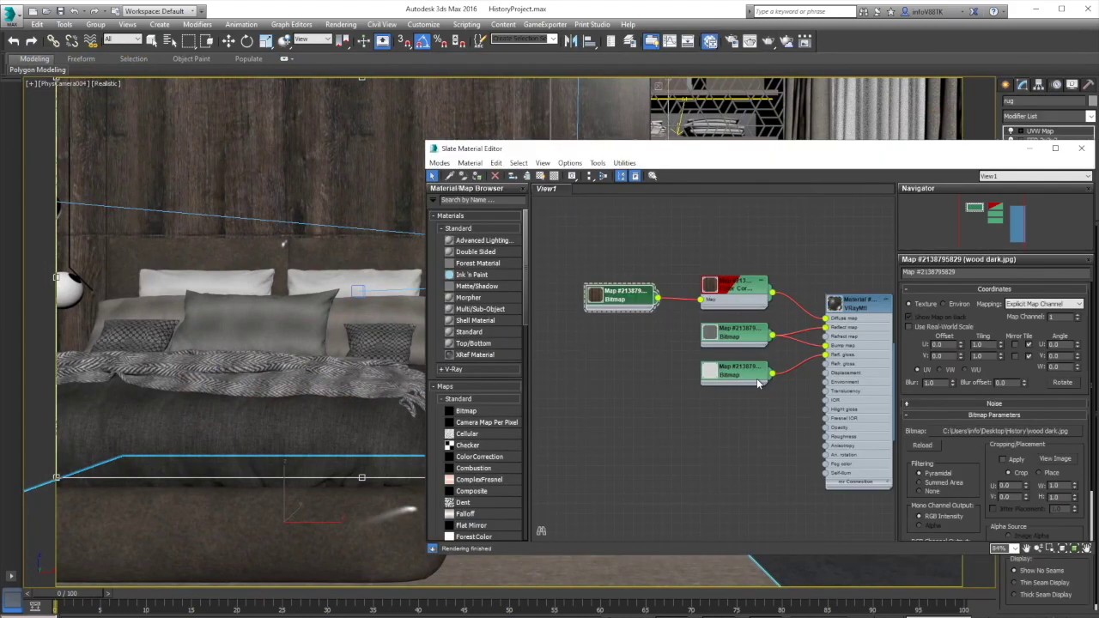
{"action": "middle_click_drag", "start_coordinate": [646, 357], "coordinate": [823, 300]}
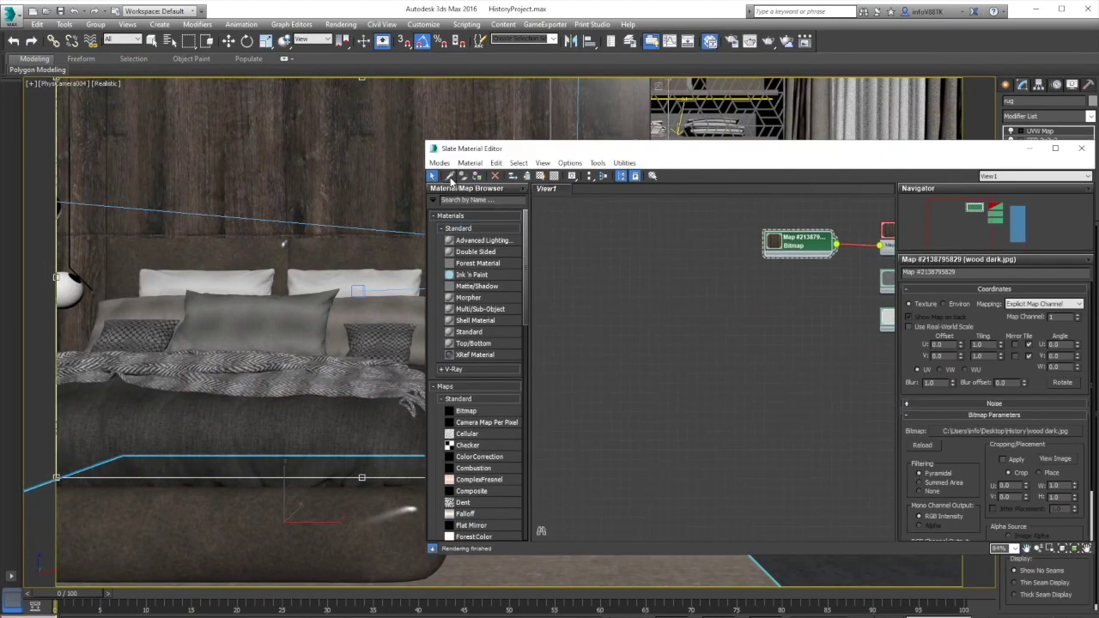
{"action": "left_click", "coordinate": [666, 564]}
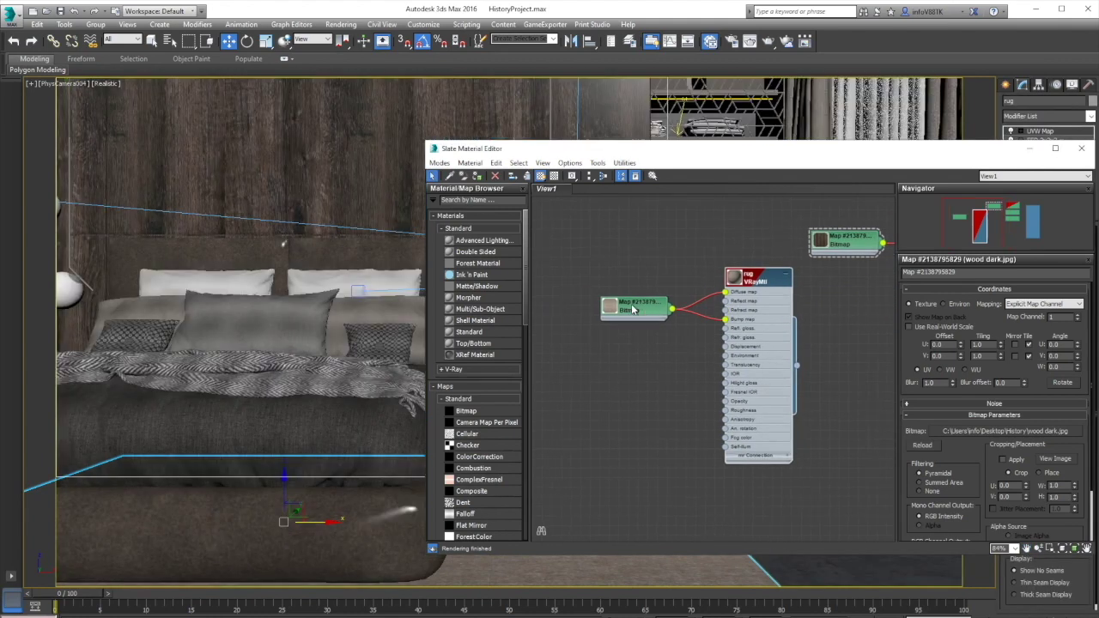
{"action": "double_click", "coordinate": [631, 305]}
{"action": "left_click", "coordinate": [1019, 434]}
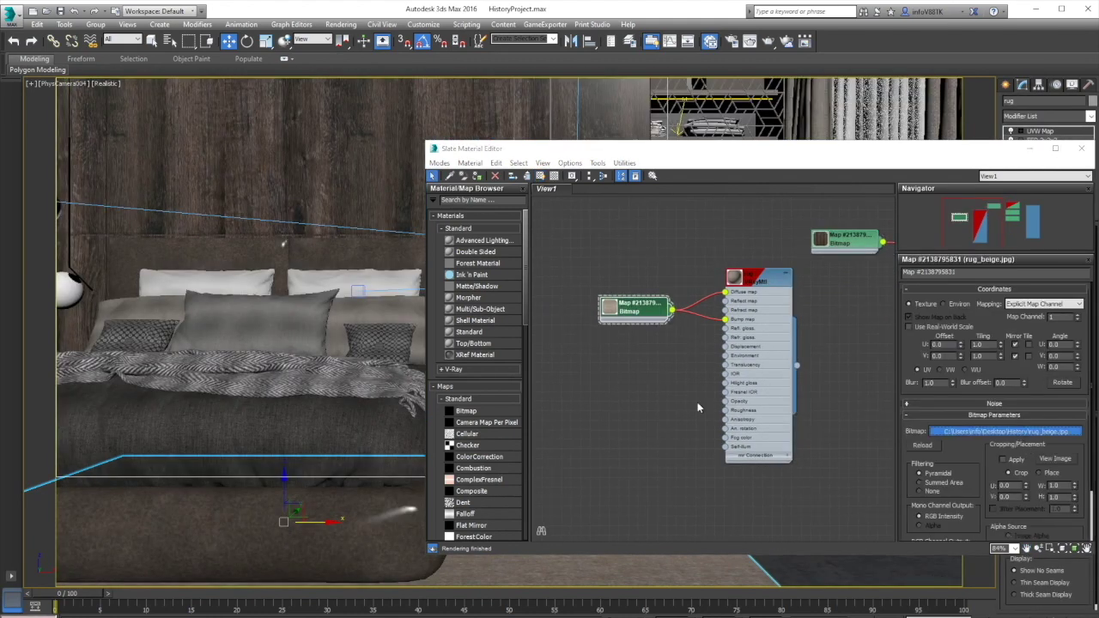
{"action": "left_click", "coordinate": [708, 265]}
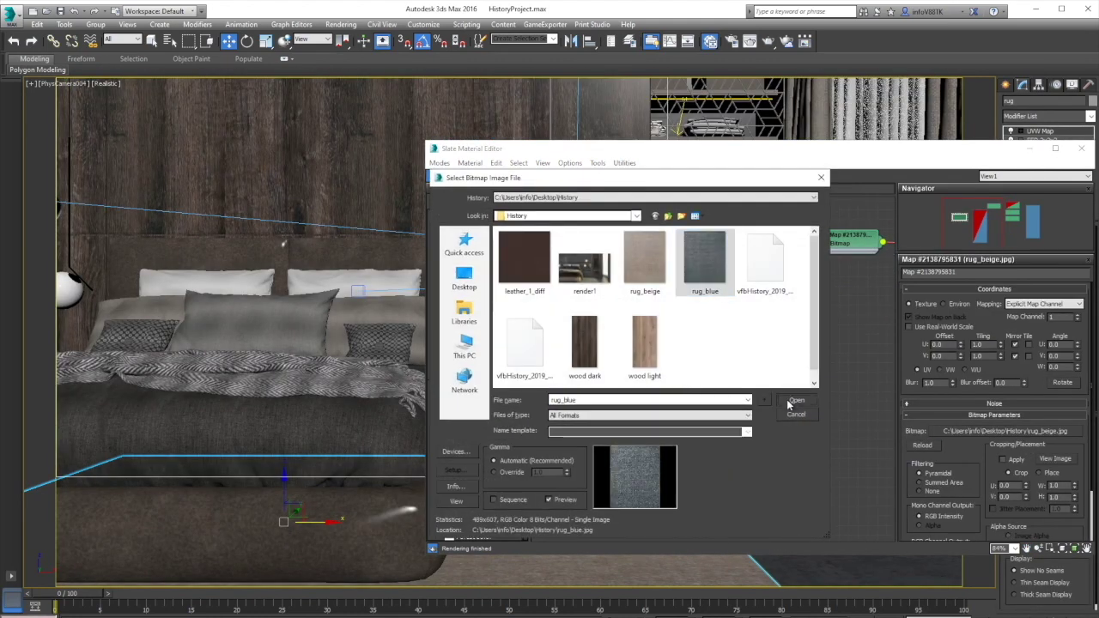
{"action": "double_click", "coordinate": [706, 262]}
{"action": "left_click", "coordinate": [1081, 147]}
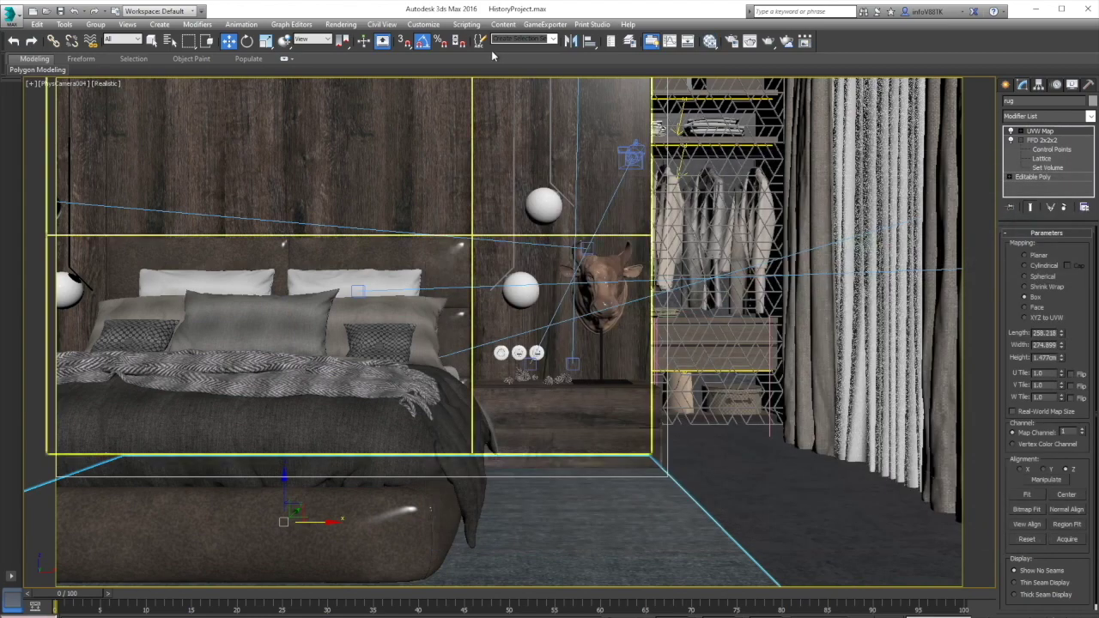
Set Area to Render to a Region spanning the rug's floor strip and render it.
{"action": "left_click", "coordinate": [354, 26]}
{"action": "left_click", "coordinate": [343, 76]}
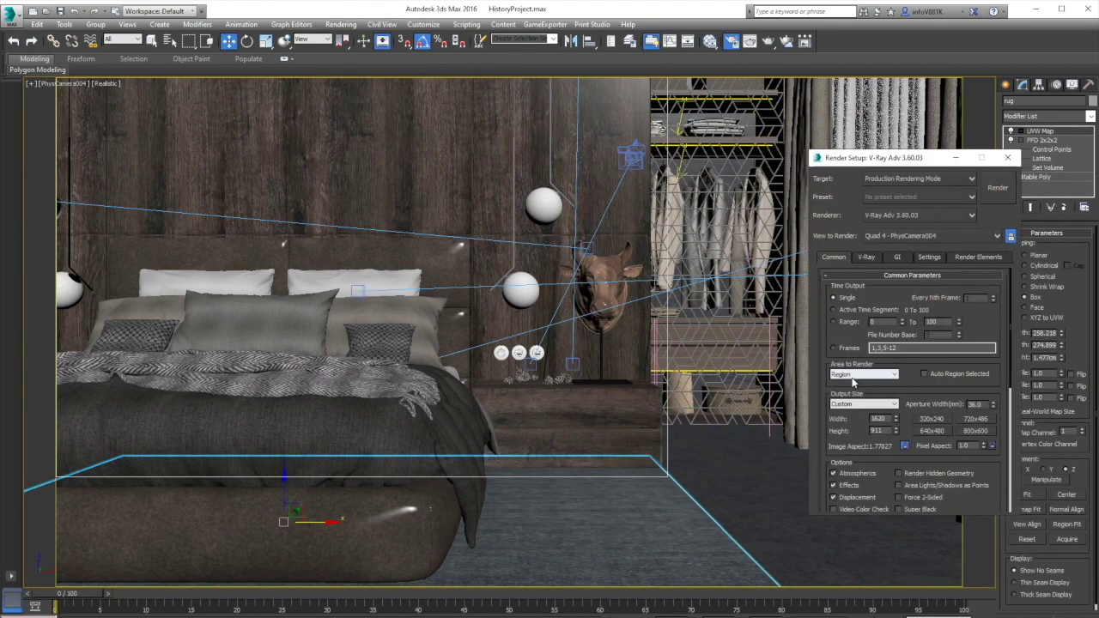
{"action": "left_click", "coordinate": [863, 375]}
{"action": "left_click", "coordinate": [853, 406]}
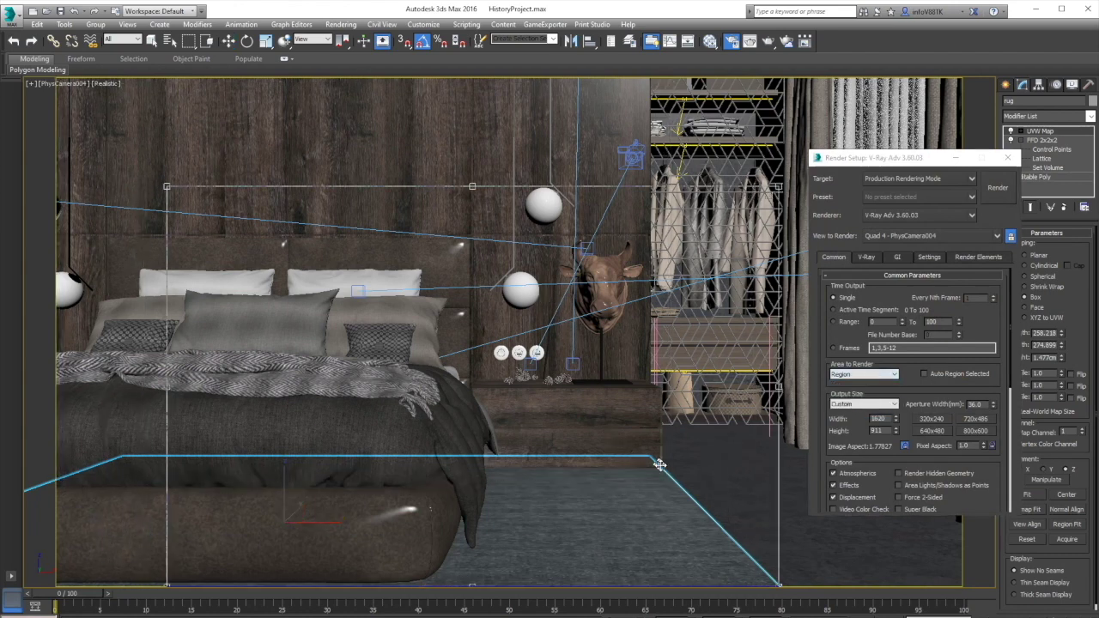
{"action": "left_click_drag", "start_coordinate": [479, 189], "coordinate": [477, 459]}
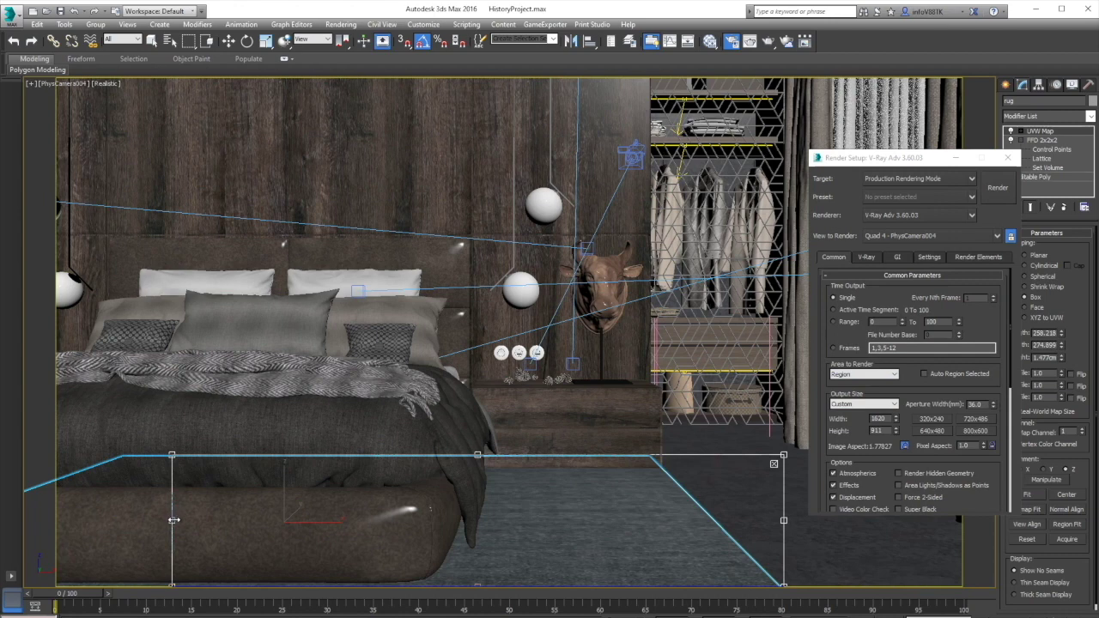
{"action": "left_click_drag", "start_coordinate": [173, 521], "coordinate": [56, 520]}
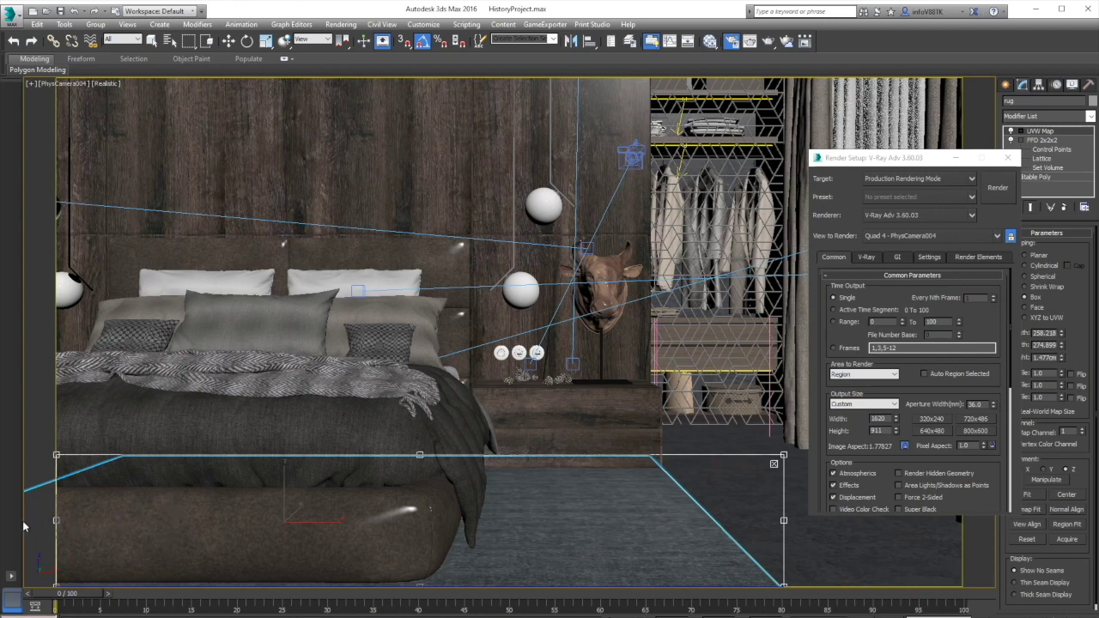
{"action": "left_click", "coordinate": [995, 189]}
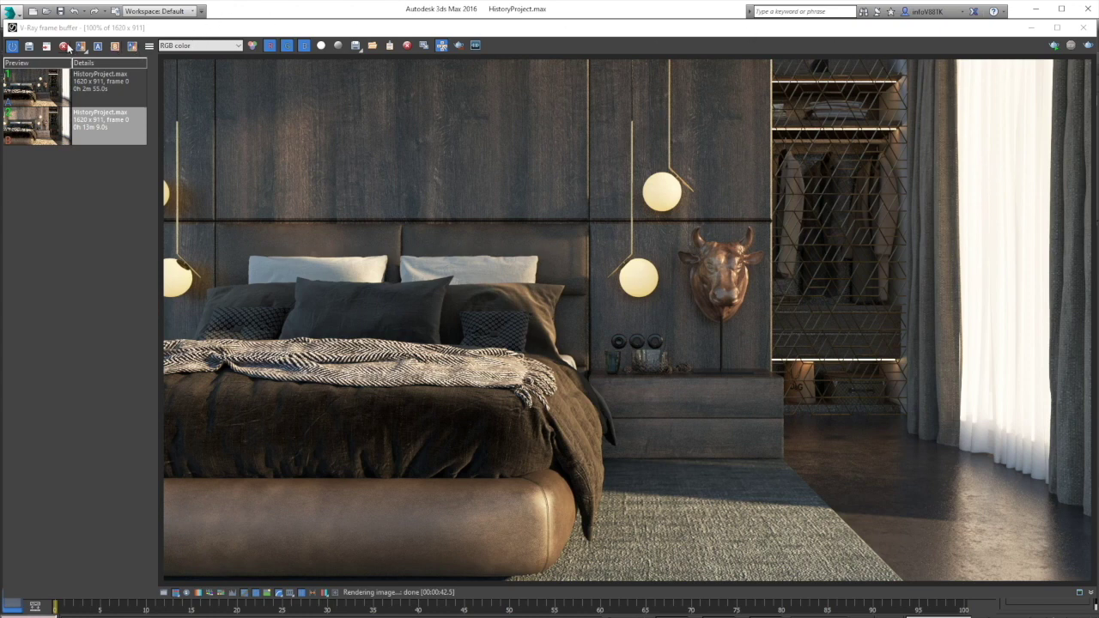
Save the blue-rug render as the third history entry and select it.
{"action": "left_click", "coordinate": [29, 47]}
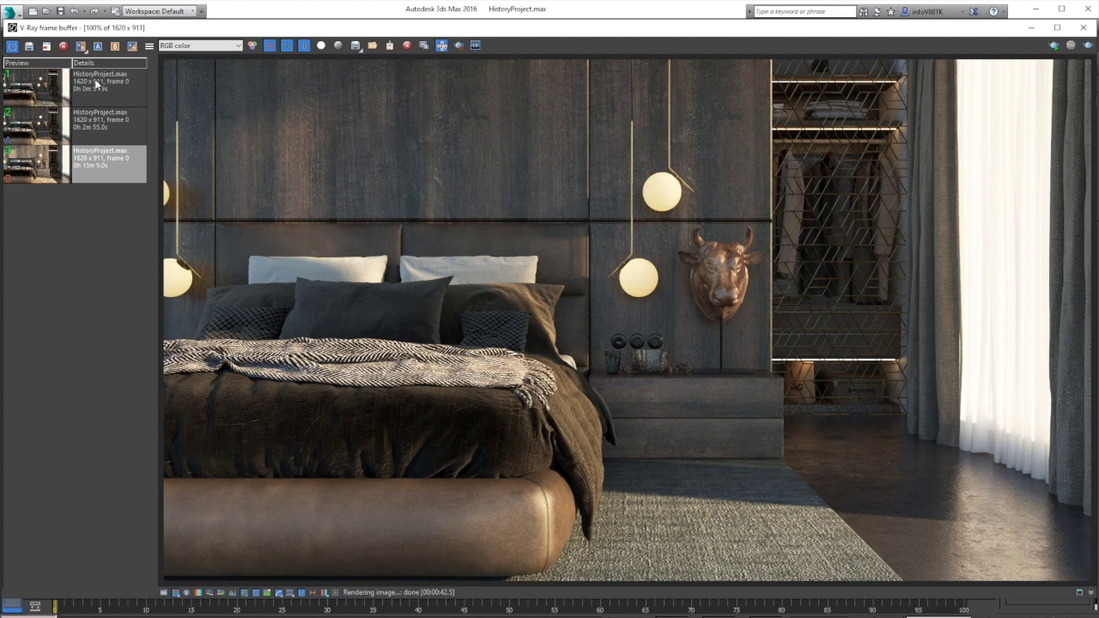
{"action": "left_click", "coordinate": [96, 83]}
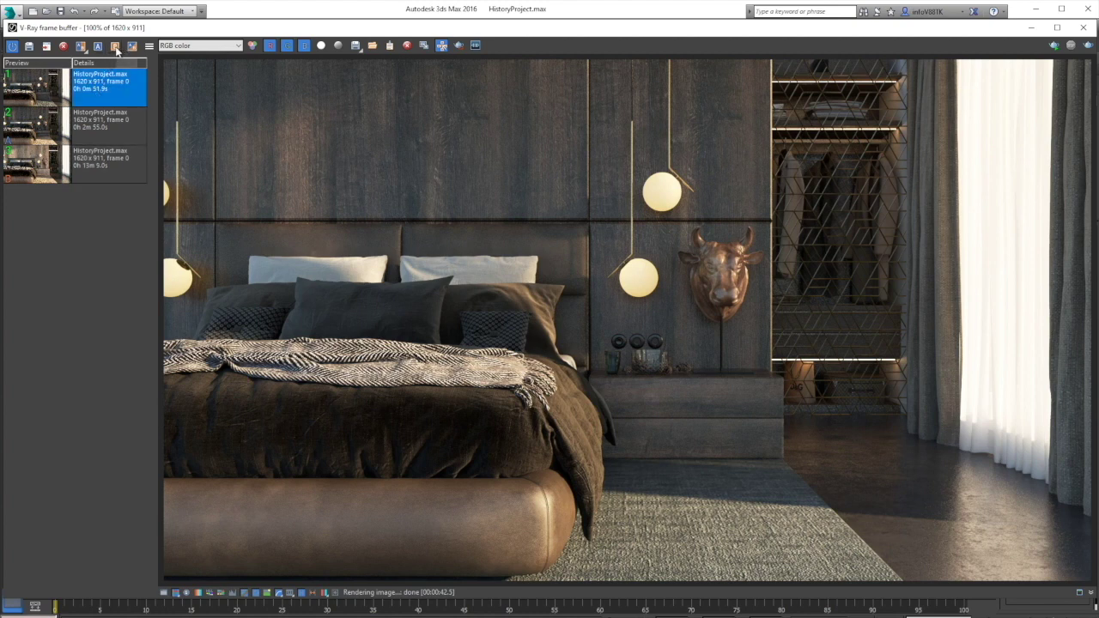
Set the blue-rug render as B and the original lighter-wood render as A, then sweep the divider.
{"action": "left_click", "coordinate": [116, 48]}
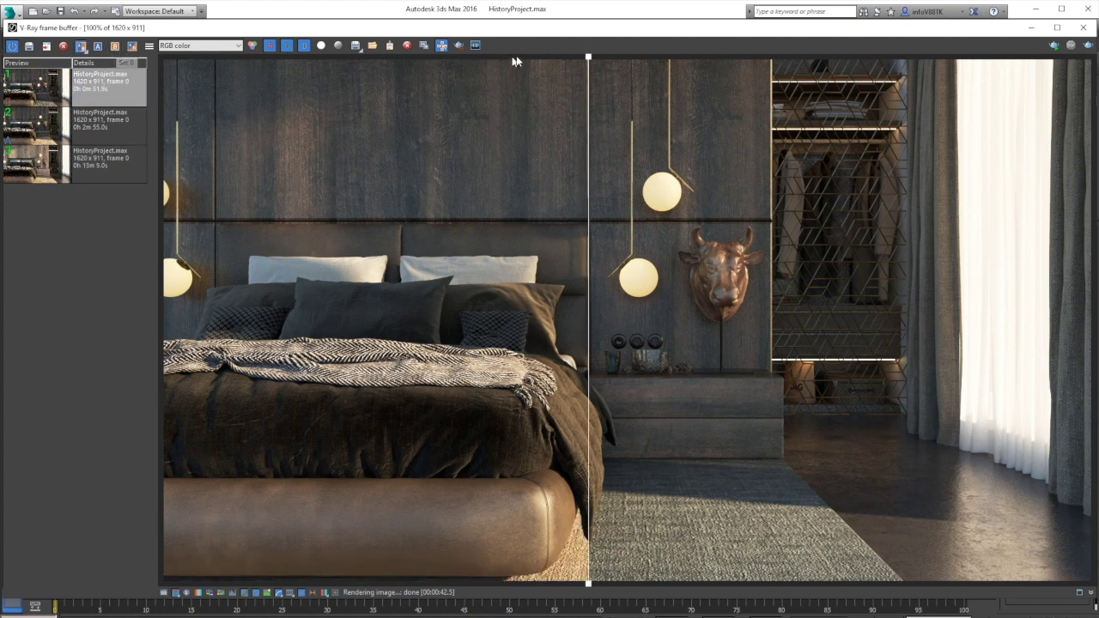
{"action": "left_click_drag", "start_coordinate": [589, 57], "coordinate": [628, 74]}
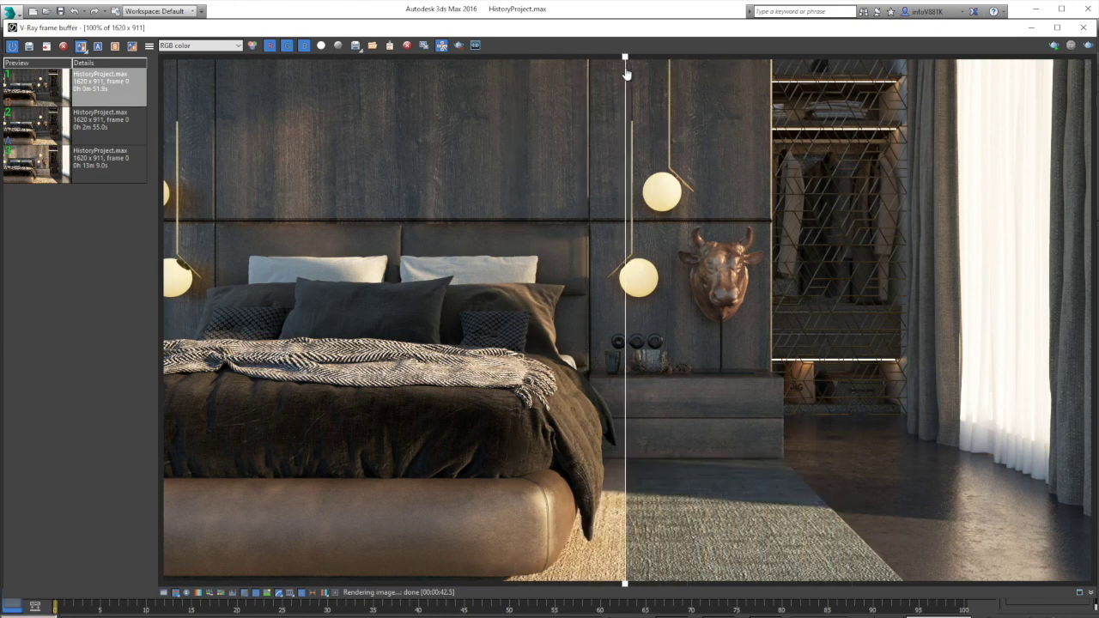
{"action": "left_click", "coordinate": [37, 168]}
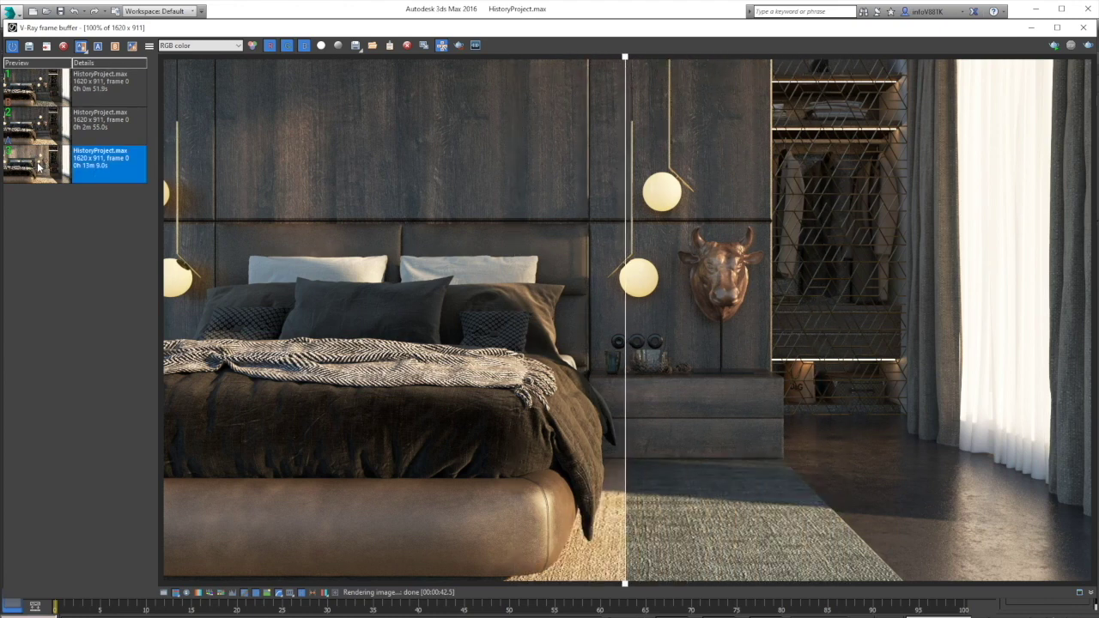
{"action": "left_click", "coordinate": [97, 47]}
{"action": "left_click", "coordinate": [97, 47]}
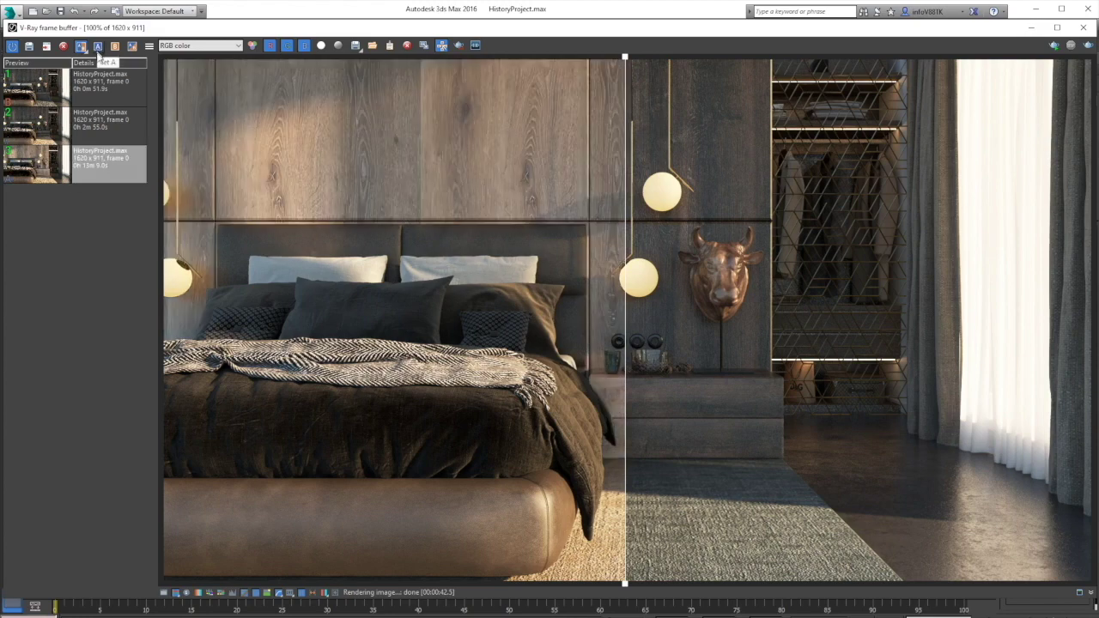
{"action": "left_click_drag", "start_coordinate": [625, 60], "coordinate": [591, 56]}
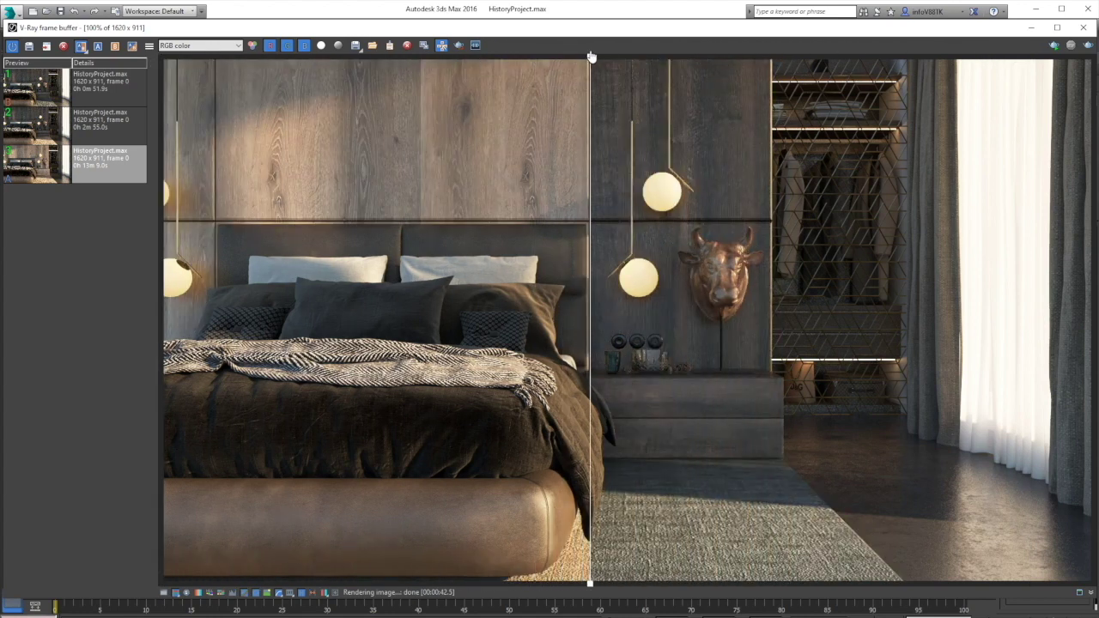